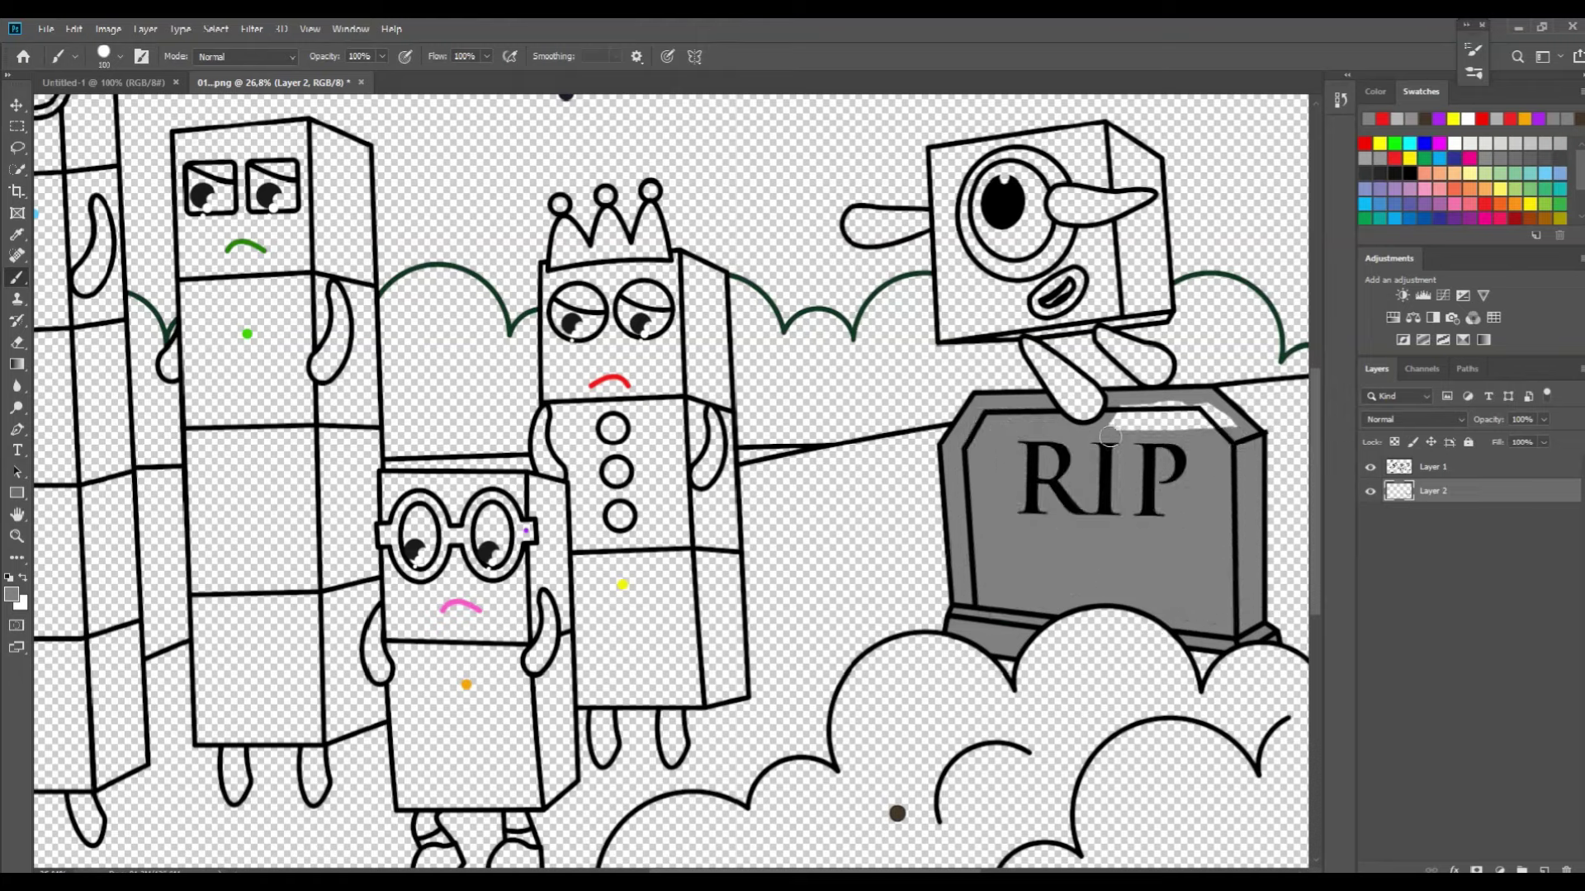
Set the foreground colour to grey #949393 and fill the one-eyed block character above the tombstone, including its legs, body and arm.
click(12, 594)
click(578, 310)
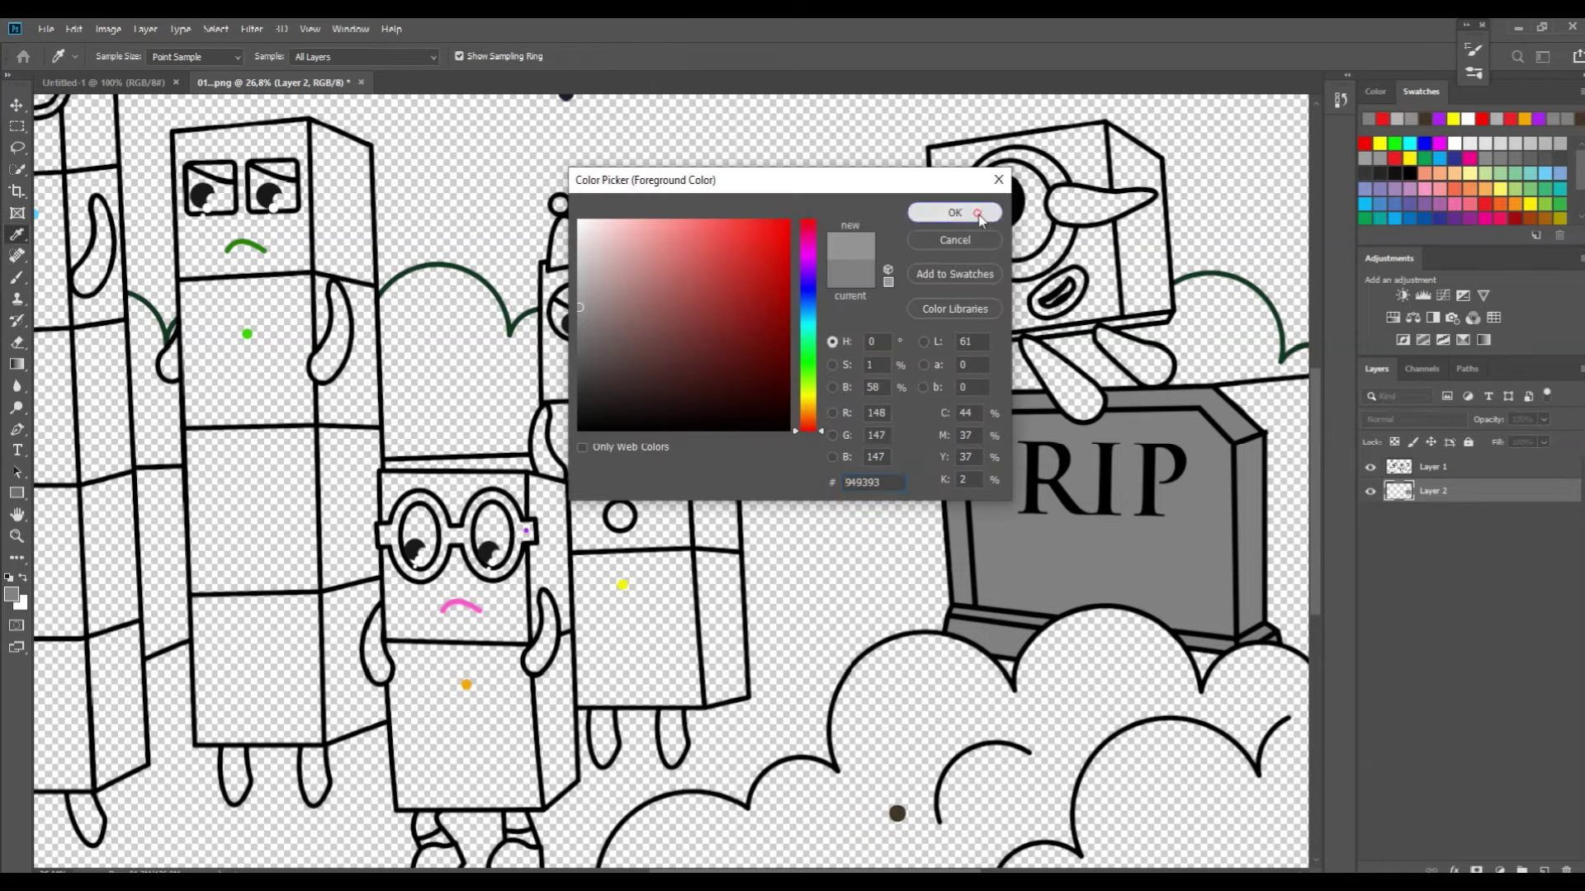
click(981, 218)
drag(1087, 408, 1078, 385)
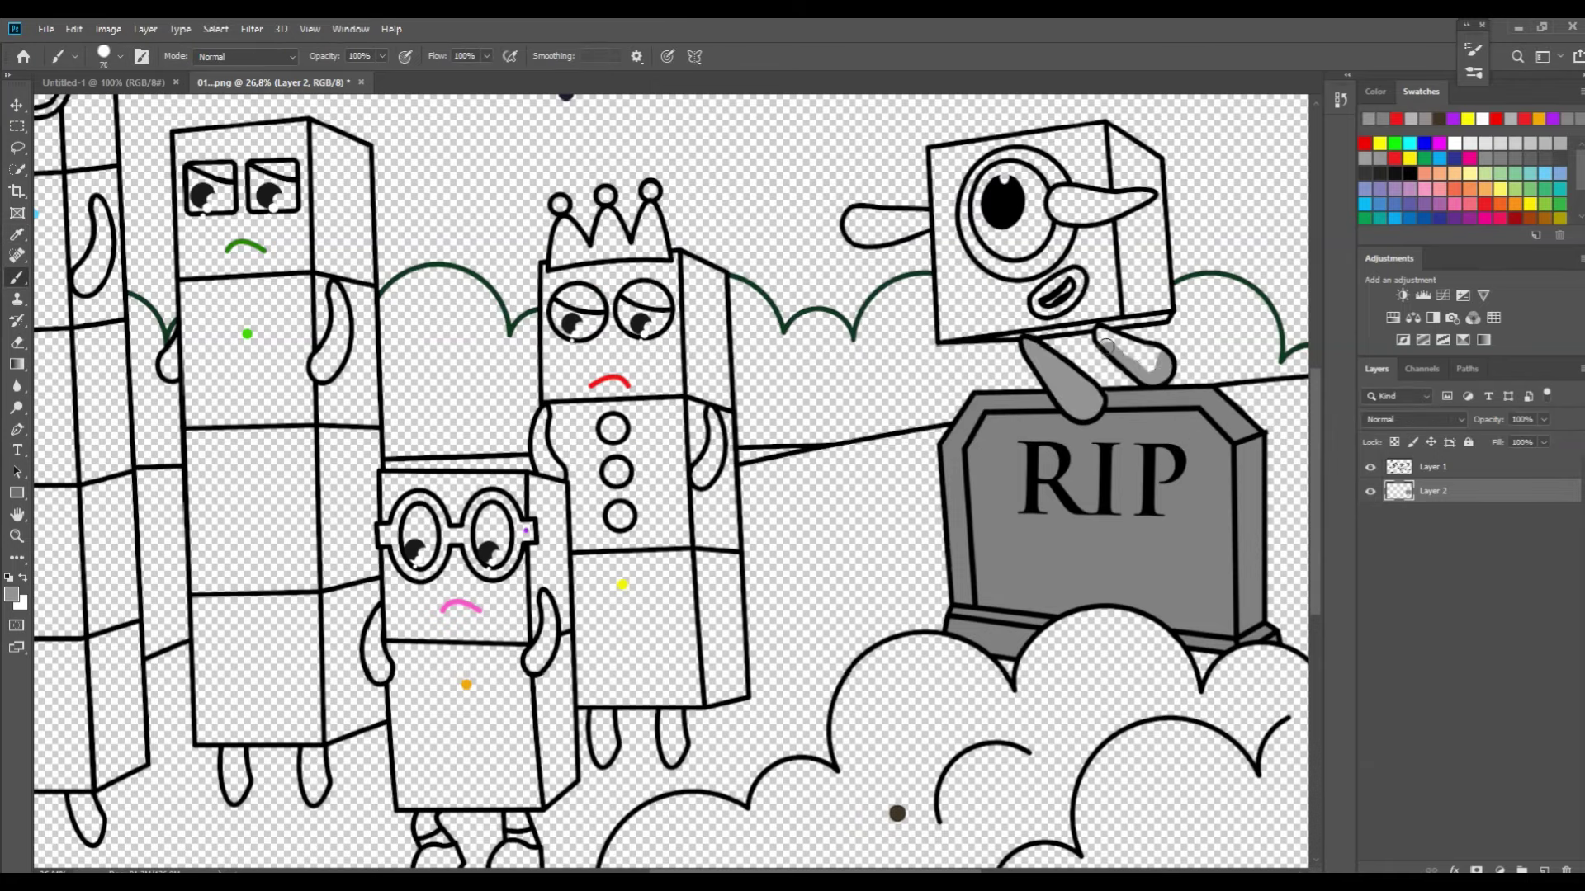
mouse_move(1071, 326)
mouse_down()
mouse_move(1161, 313)
mouse_move(1162, 279)
mouse_up()
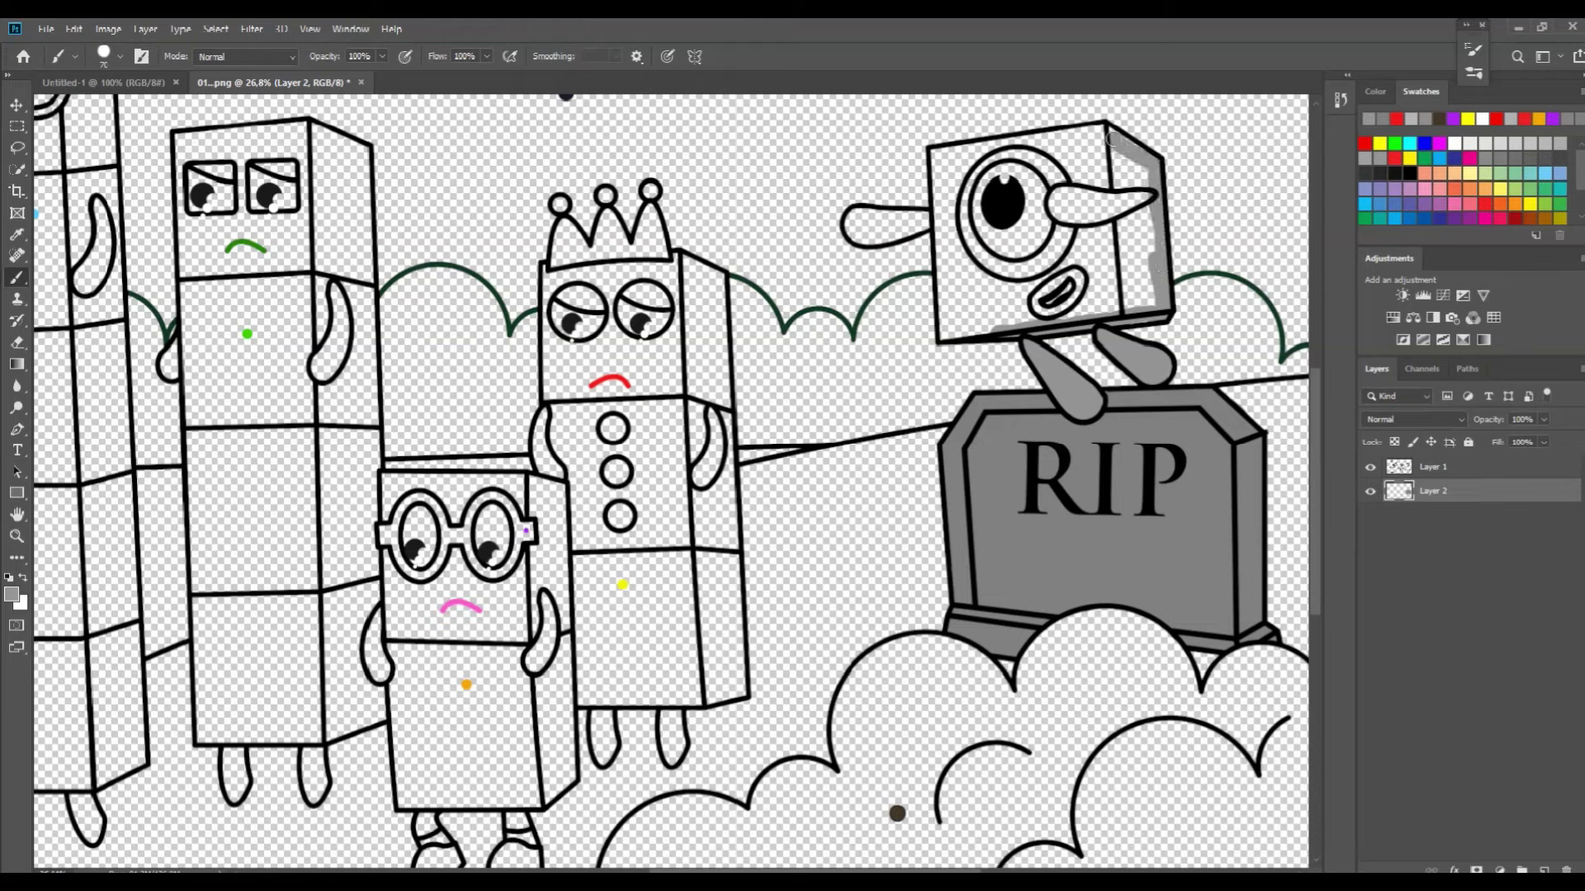
mouse_move(937, 195)
mouse_down()
mouse_move(982, 335)
mouse_move(1005, 330)
mouse_up()
key(e)
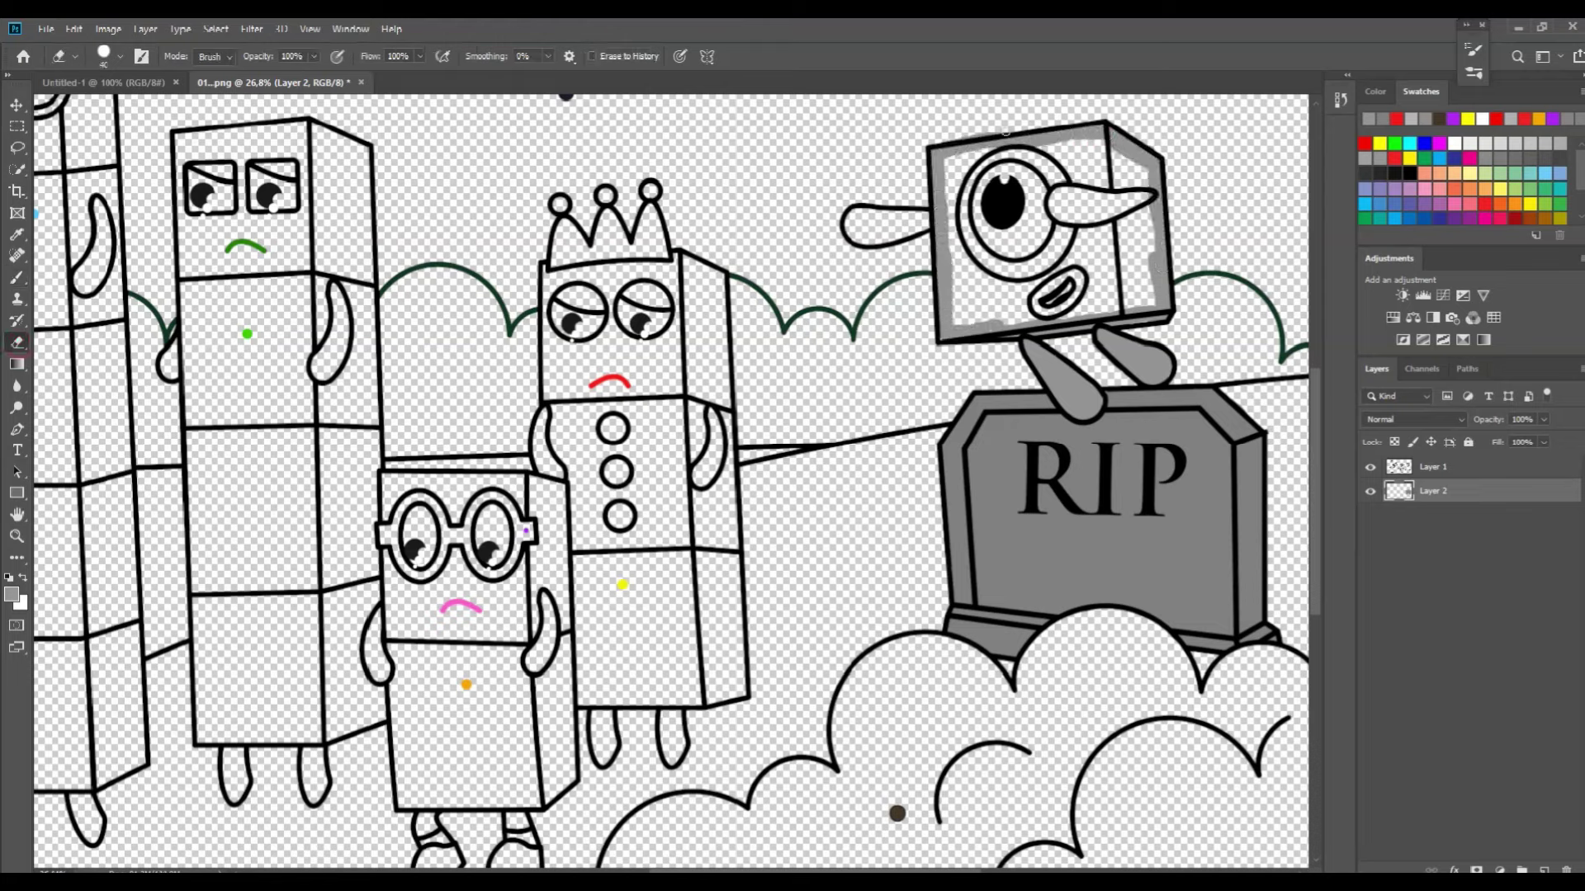
key(b)
mouse_move(1134, 165)
mouse_down()
mouse_move(1151, 262)
mouse_move(1023, 319)
mouse_move(1056, 301)
mouse_move(964, 286)
mouse_move(1106, 269)
mouse_move(957, 285)
mouse_move(1126, 220)
mouse_move(952, 218)
mouse_move(971, 196)
mouse_move(1124, 156)
mouse_move(946, 181)
mouse_up()
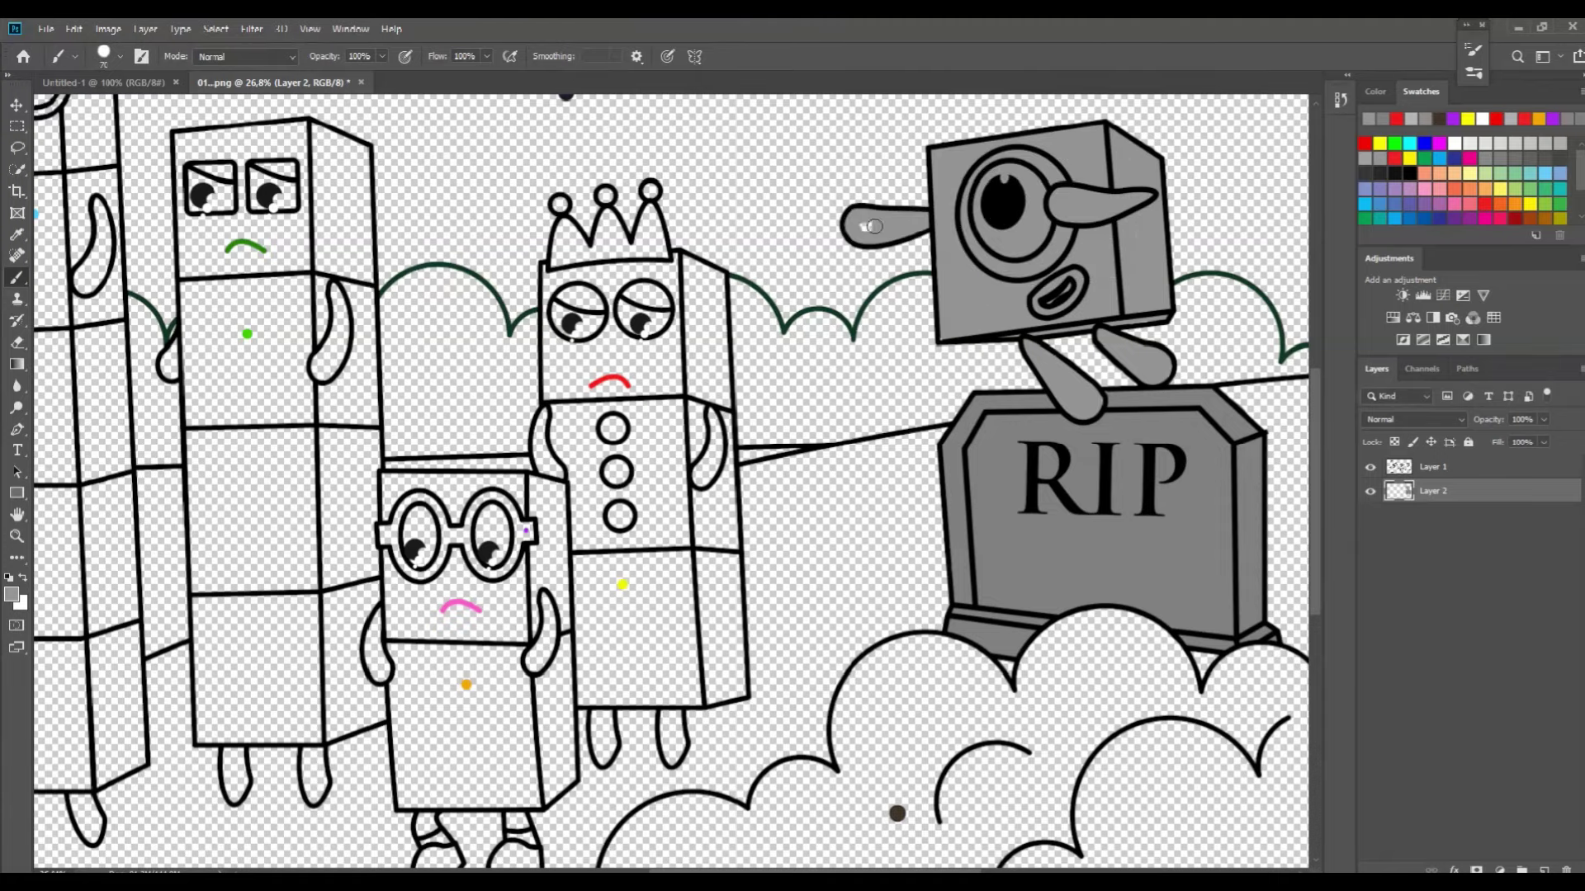
Sample the brown dot and fill the dirt mound in front of the tombstone with it.
scroll(859, 412, down, 2)
alt+click(897, 735)
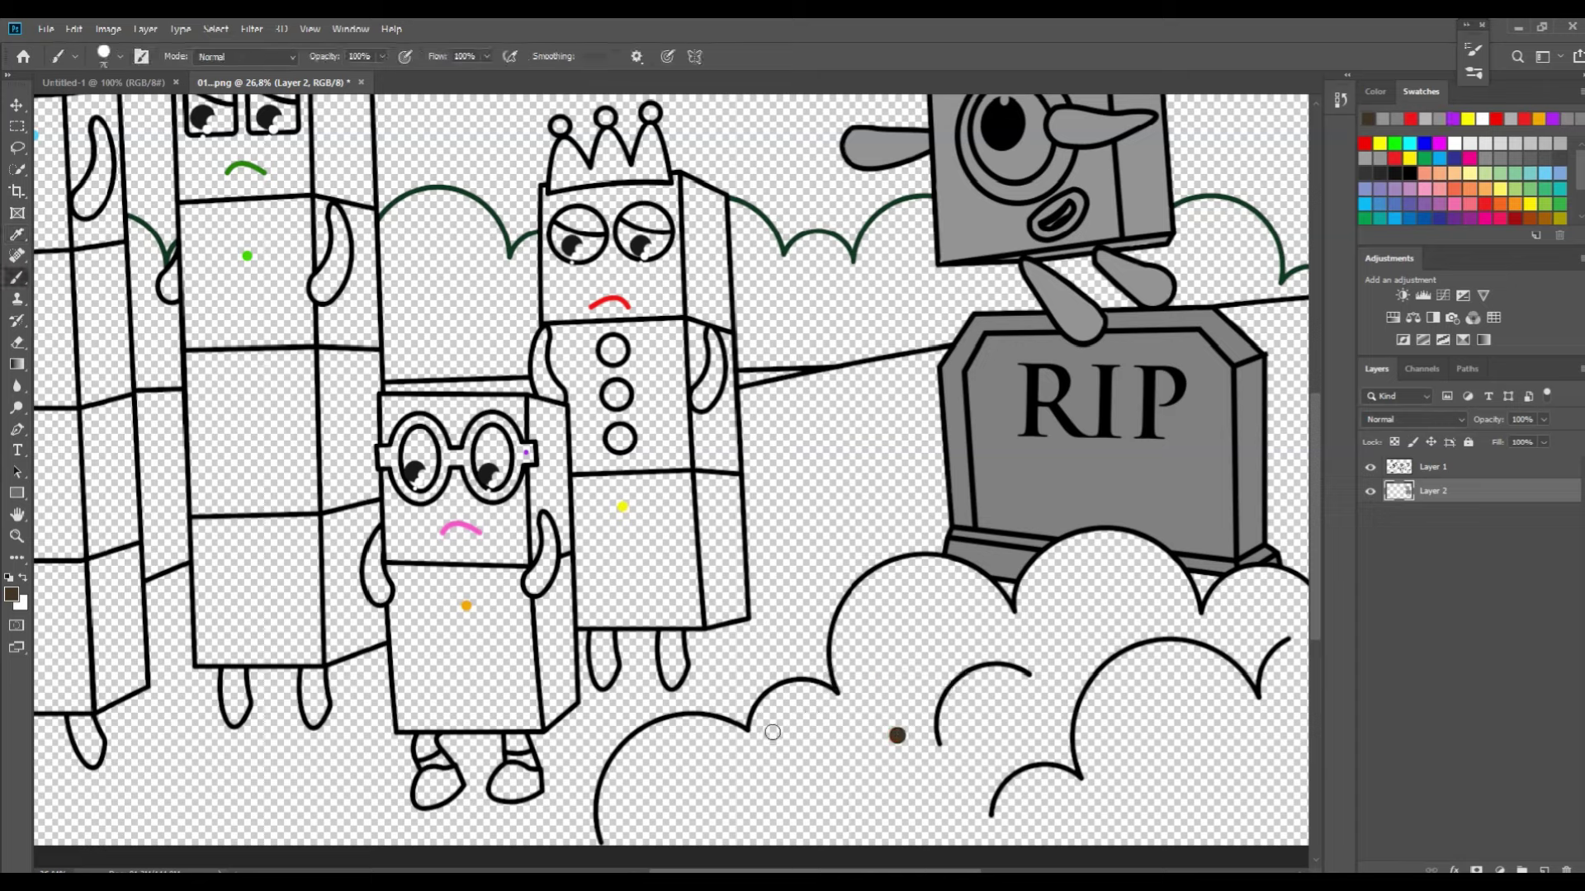
mouse_move(618, 825)
mouse_down()
mouse_move(702, 720)
mouse_move(858, 684)
mouse_move(868, 596)
mouse_move(986, 584)
mouse_move(1014, 620)
mouse_move(1077, 540)
mouse_move(1230, 596)
mouse_move(1291, 590)
mouse_move(1268, 839)
mouse_move(755, 834)
mouse_move(1246, 813)
mouse_move(588, 788)
mouse_move(982, 779)
mouse_move(718, 764)
mouse_move(1235, 722)
mouse_move(1002, 633)
mouse_move(1252, 616)
mouse_move(1263, 685)
mouse_up()
Paint the crowned character's crown, eyelids, arms, buttons and legs with the sampled red, and fill its eyes with white.
scroll(353, 350, up, 1)
scroll(371, 288, up, 3)
alt+click(661, 370)
key(bracketleft)
key(bracketleft)
key(bracketleft)
key(bracketleft)
key(bracketleft)
key(bracketleft)
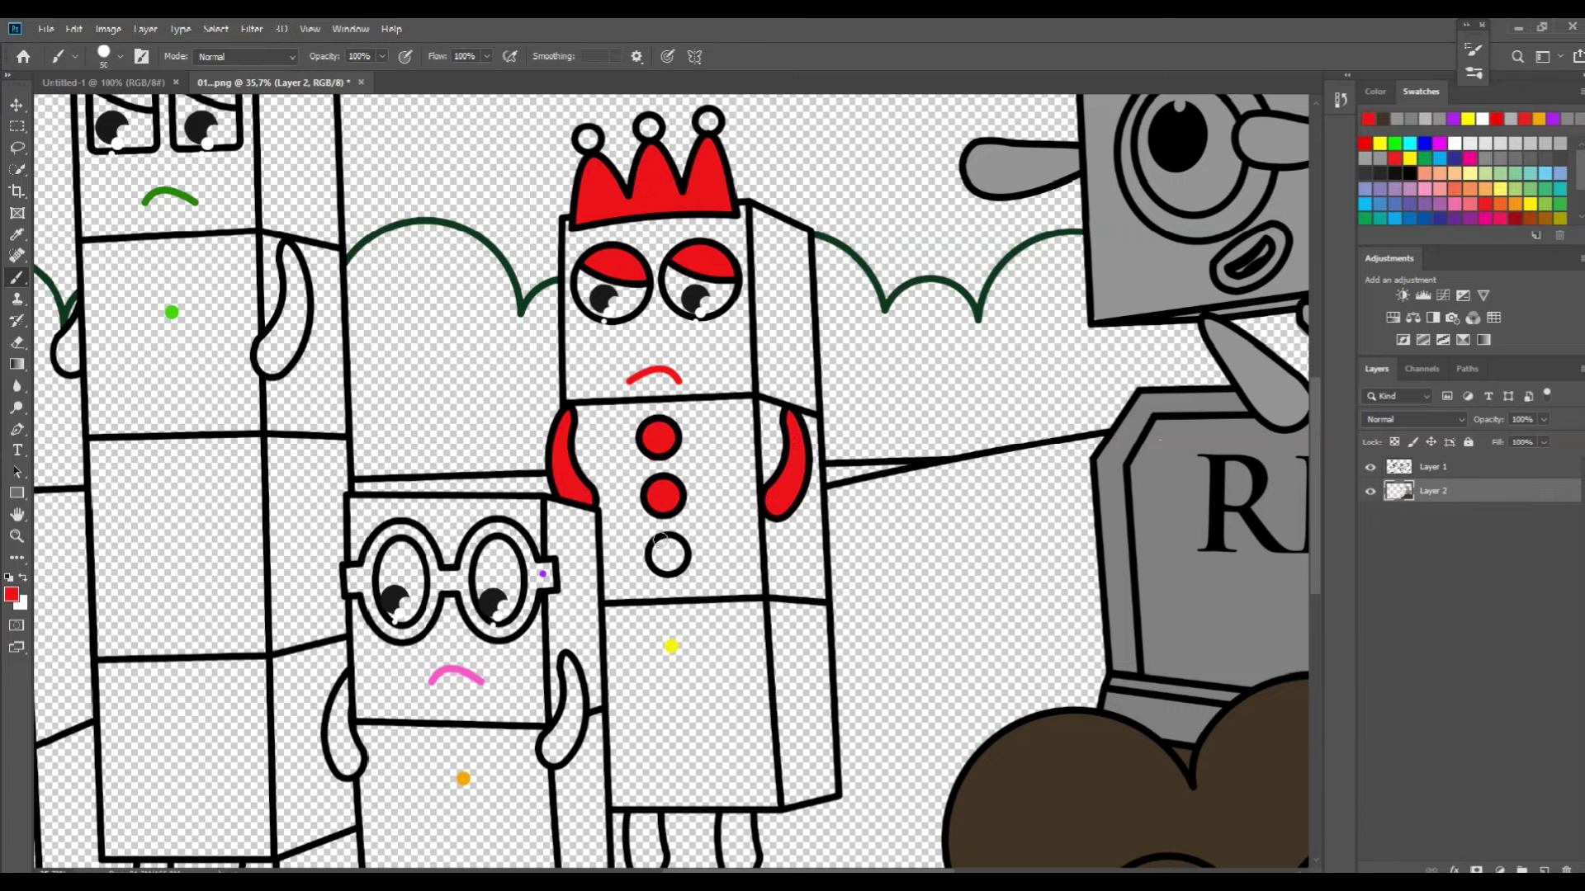
scroll(564, 704, down, 2)
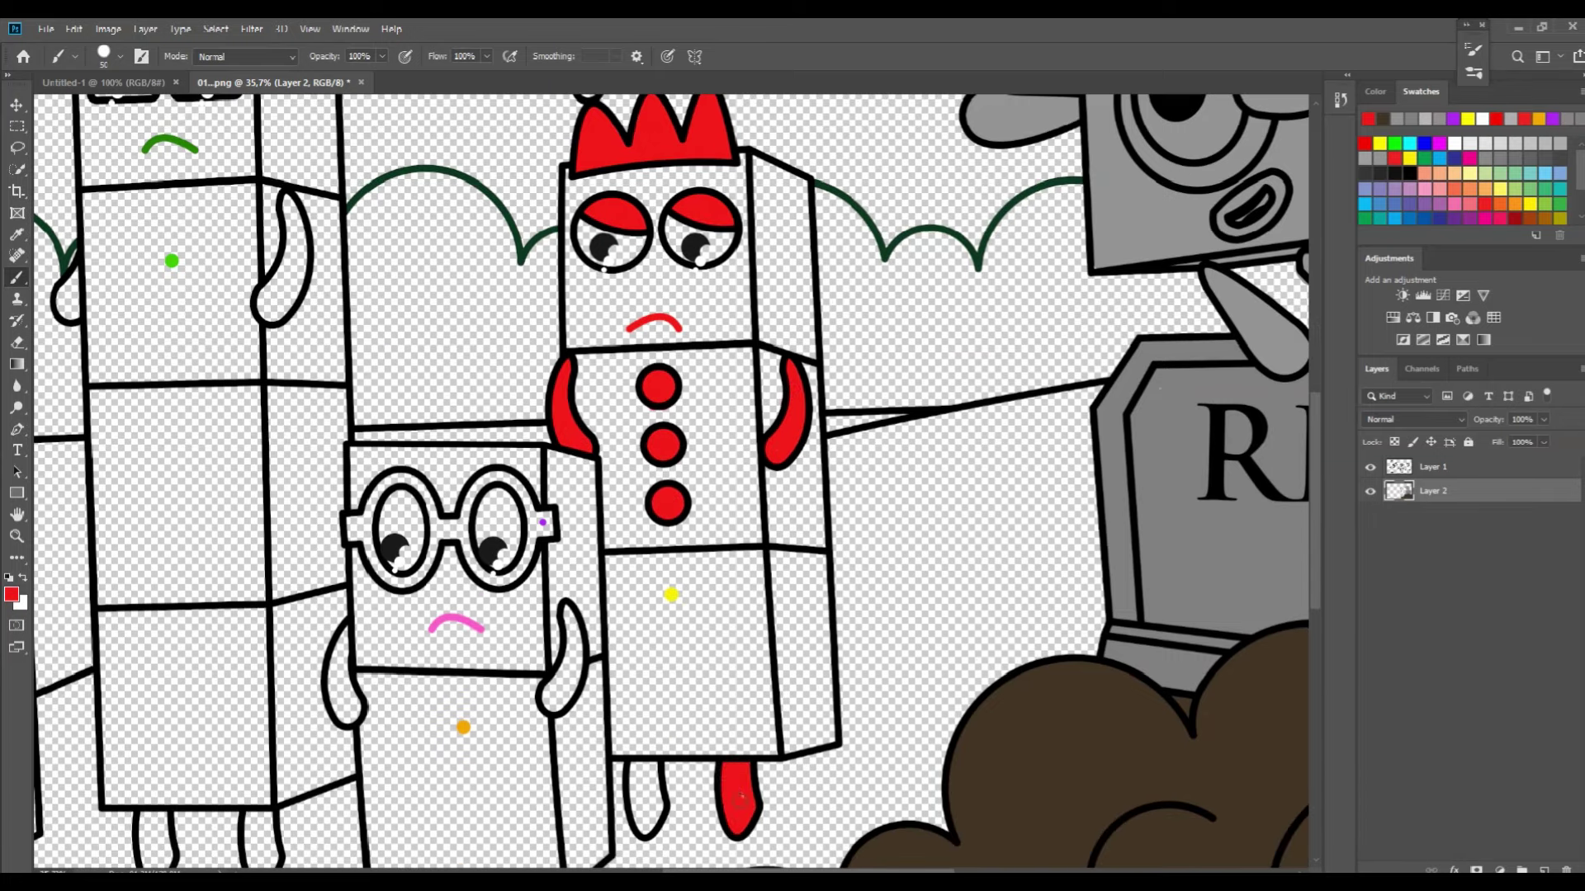
key(e)
key(b)
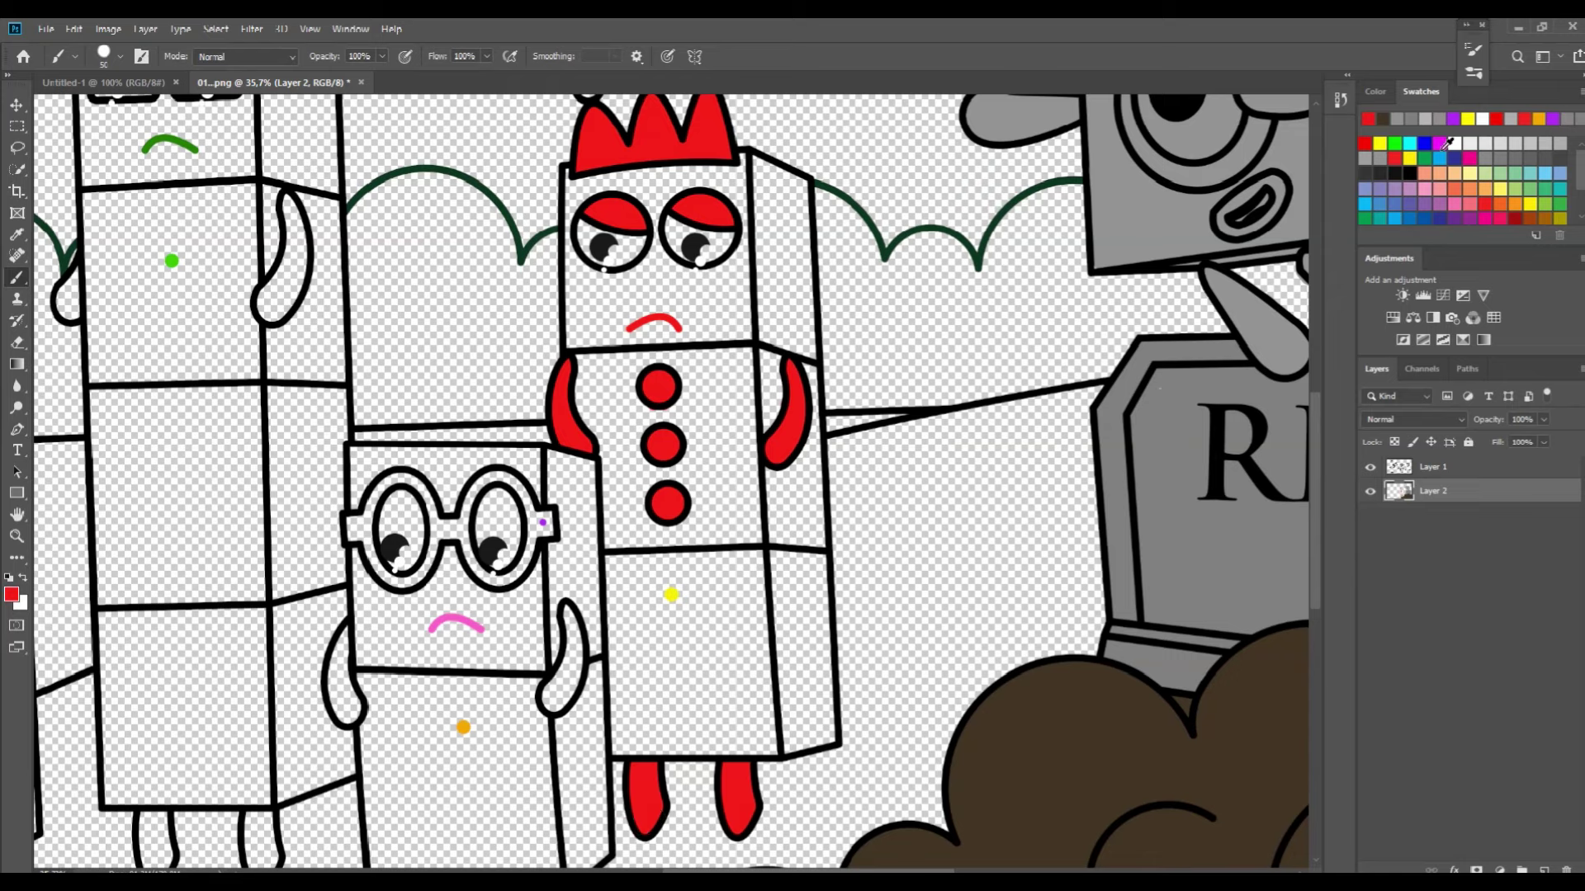
click(1482, 119)
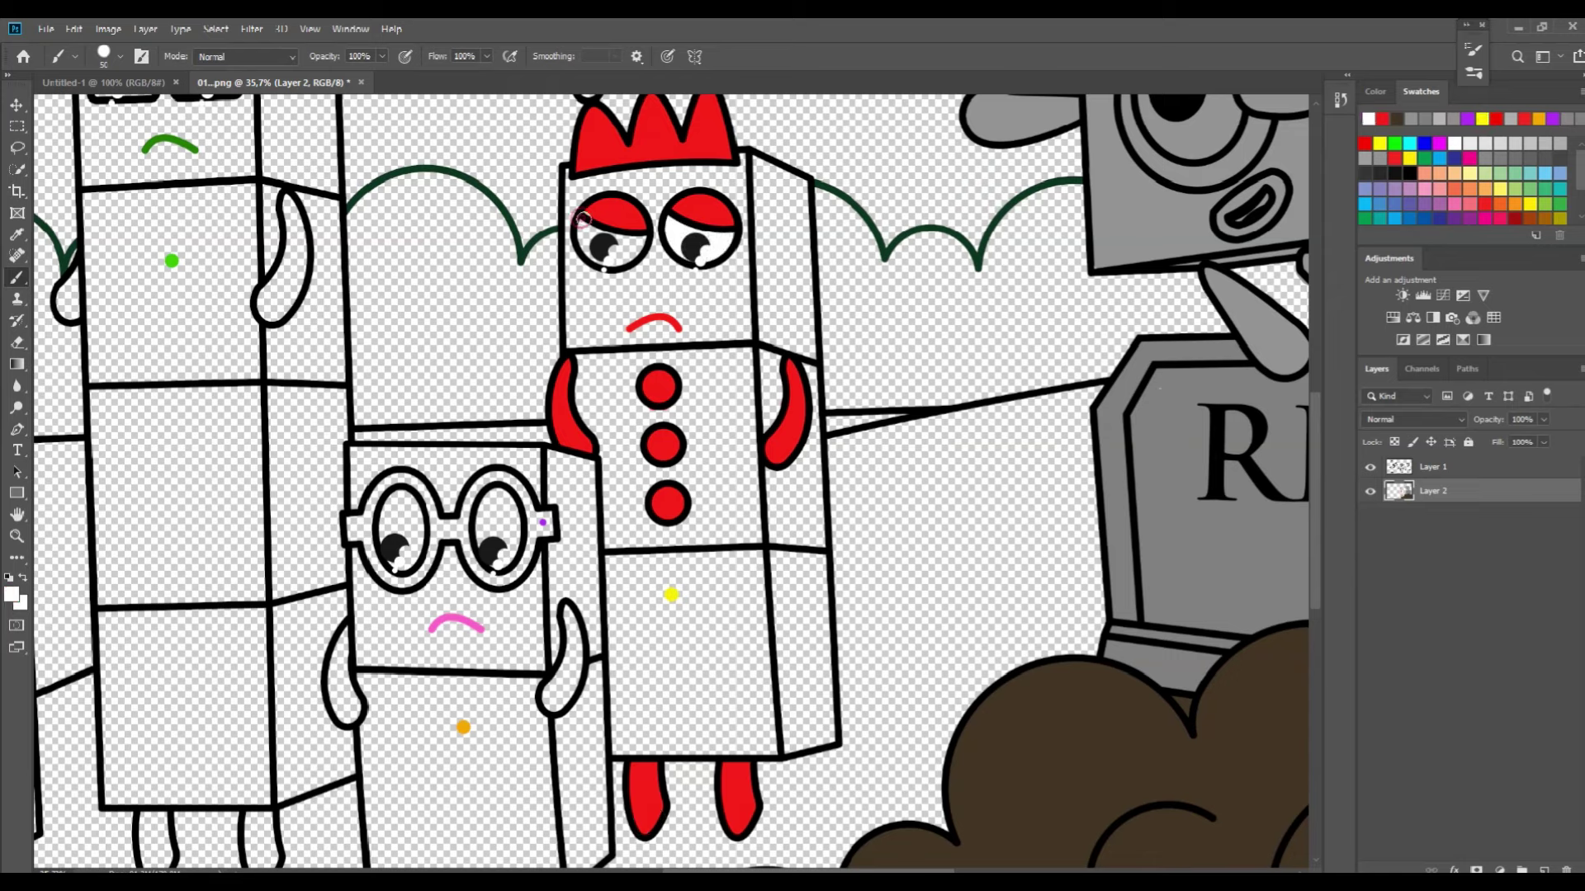
Add a new layer below Layer 2 and fill the crowned character's blocks and crown balls with yellow.
click(1482, 119)
key(ctrl+shift+alt+n)
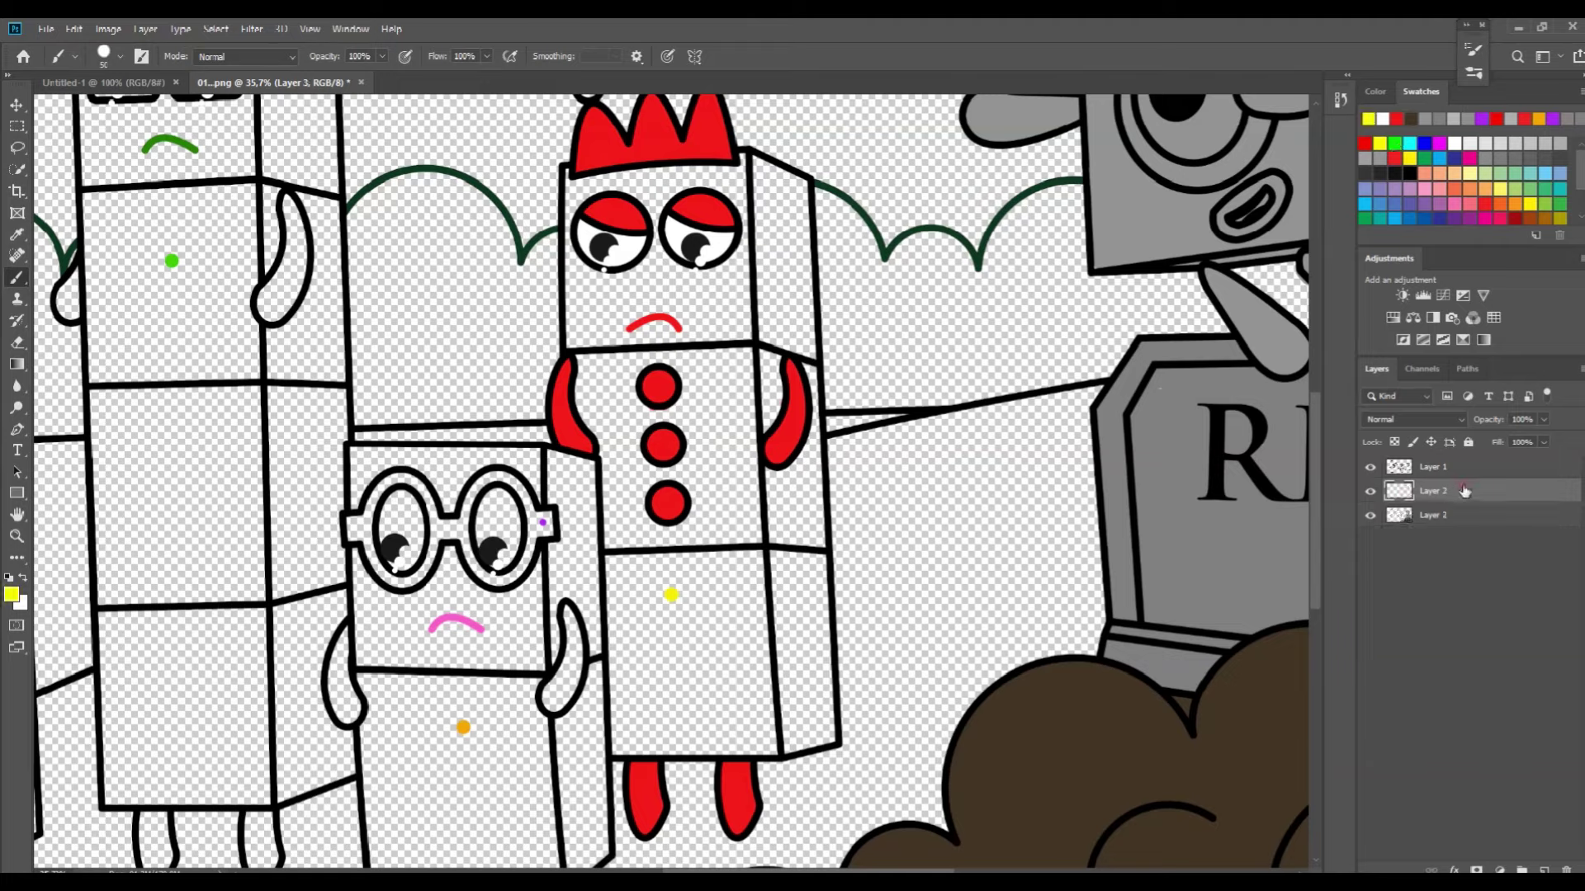
drag(1465, 491, 1464, 521)
scroll(707, 121, up, 2)
key(])
mouse_move(571, 231)
mouse_down()
mouse_move(574, 284)
mouse_move(576, 405)
mouse_move(614, 517)
mouse_up()
mouse_move(624, 630)
mouse_down()
mouse_move(620, 794)
mouse_move(790, 794)
mouse_move(817, 603)
mouse_move(805, 339)
mouse_move(747, 210)
mouse_move(710, 229)
mouse_up()
mouse_move(782, 284)
mouse_down()
mouse_move(794, 566)
mouse_move(762, 249)
mouse_move(738, 341)
mouse_move(745, 528)
mouse_move(711, 475)
mouse_move(690, 333)
mouse_move(691, 476)
mouse_move(652, 250)
mouse_move(624, 280)
mouse_move(593, 253)
mouse_move(625, 532)
mouse_move(659, 590)
mouse_move(633, 767)
mouse_move(655, 570)
mouse_move(715, 782)
mouse_move(748, 791)
mouse_move(816, 752)
mouse_up()
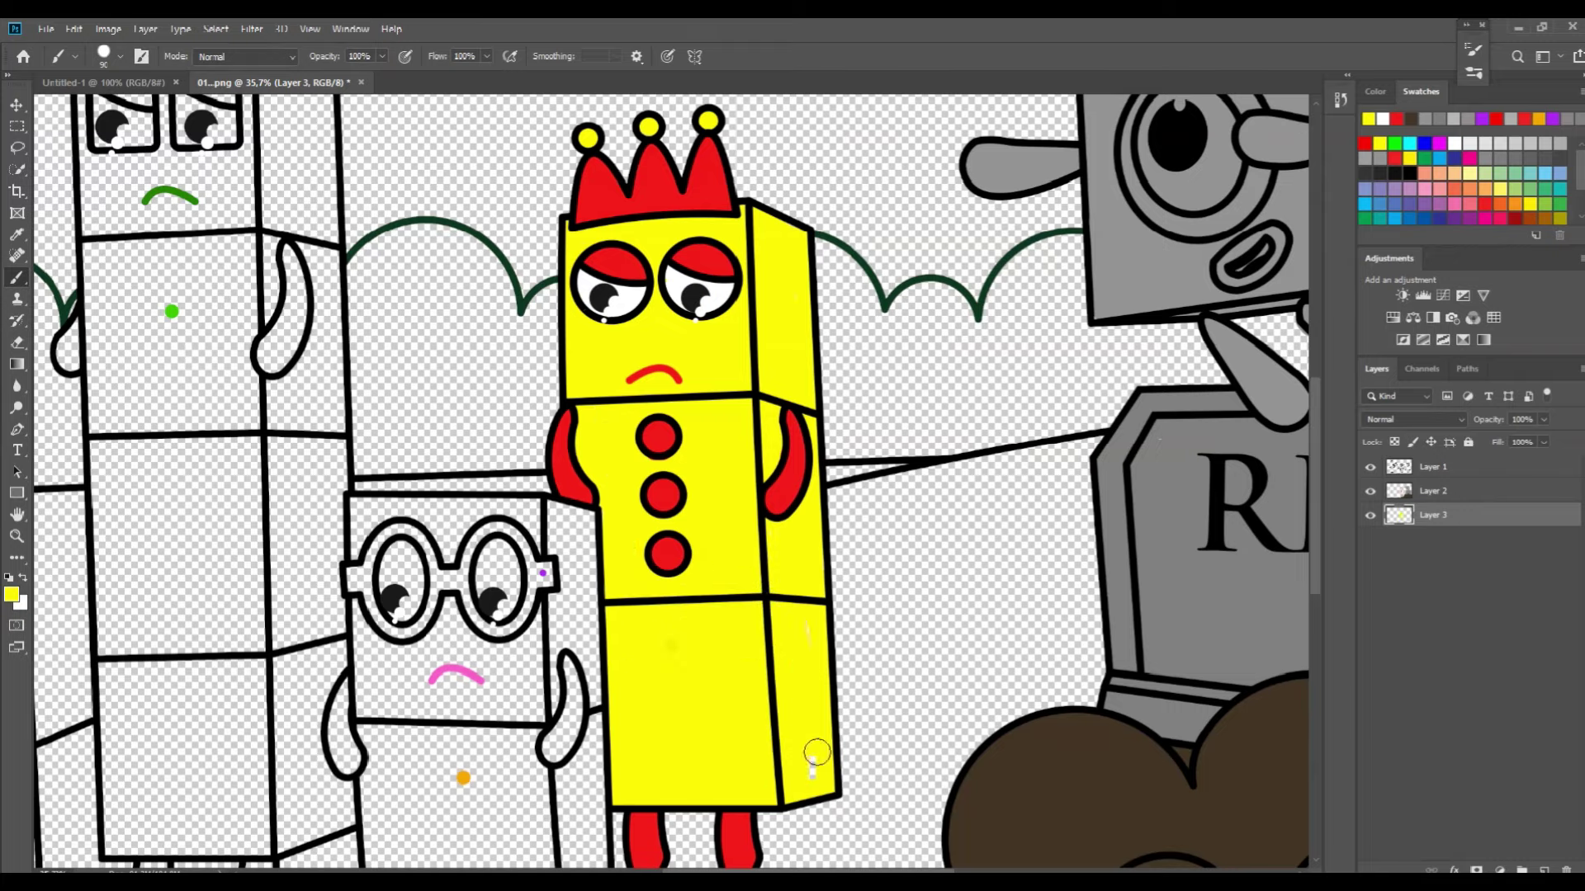
On Layer 2, paint the bespectacled character's glasses, arms and upper legs purple, its socks pink and its shoes orange.
scroll(1300, 581, left, 5)
scroll(1300, 582, down, 7)
click(16, 234)
click(693, 365)
click(1444, 490)
click(12, 281)
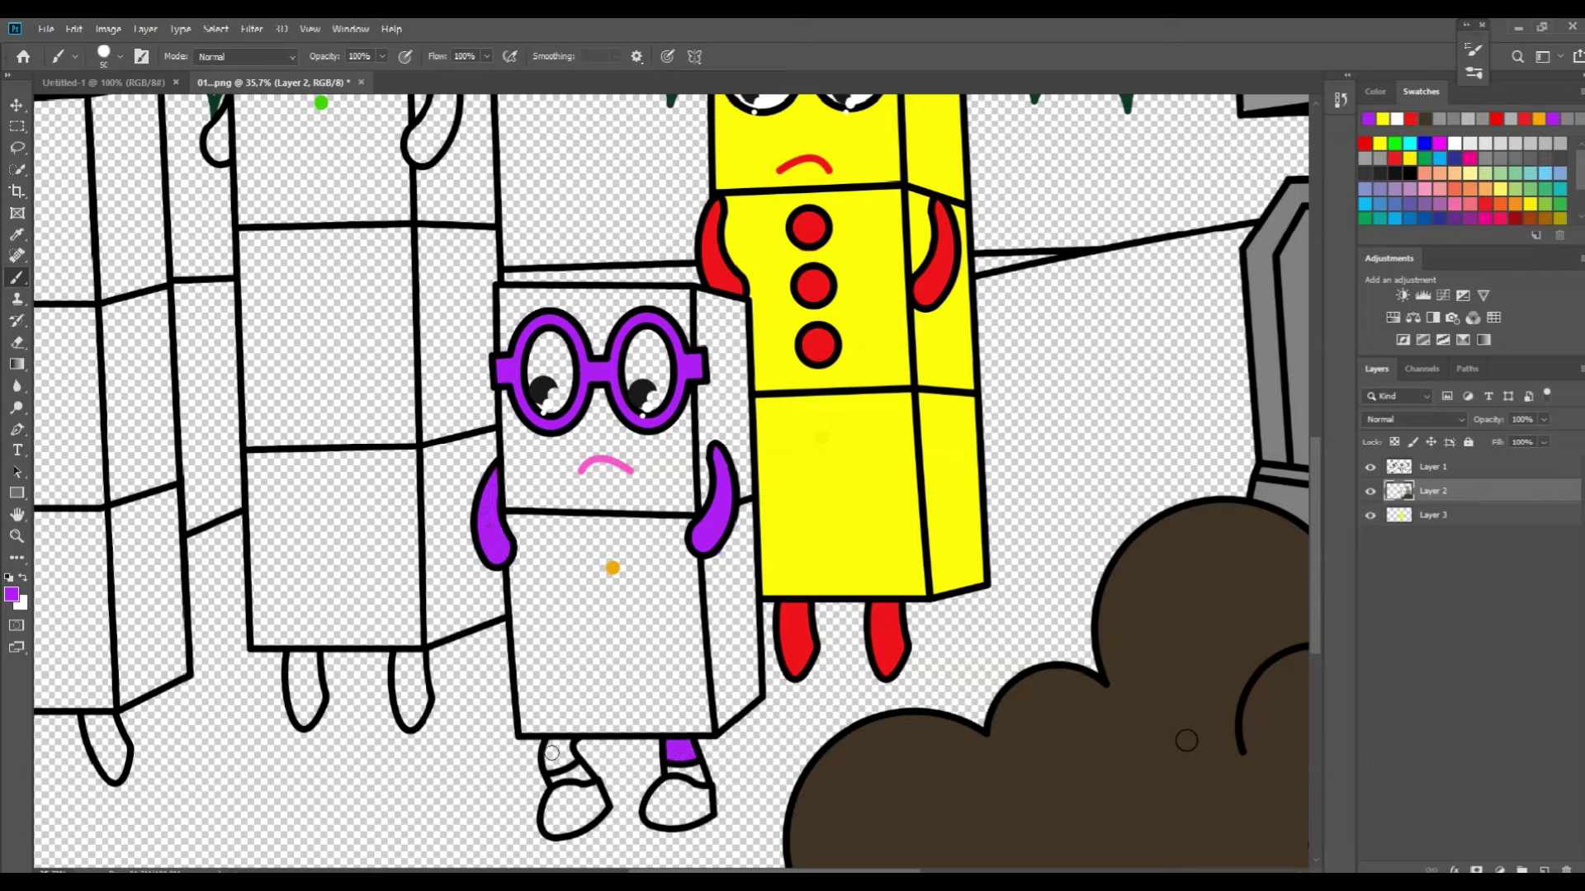
alt+click(615, 460)
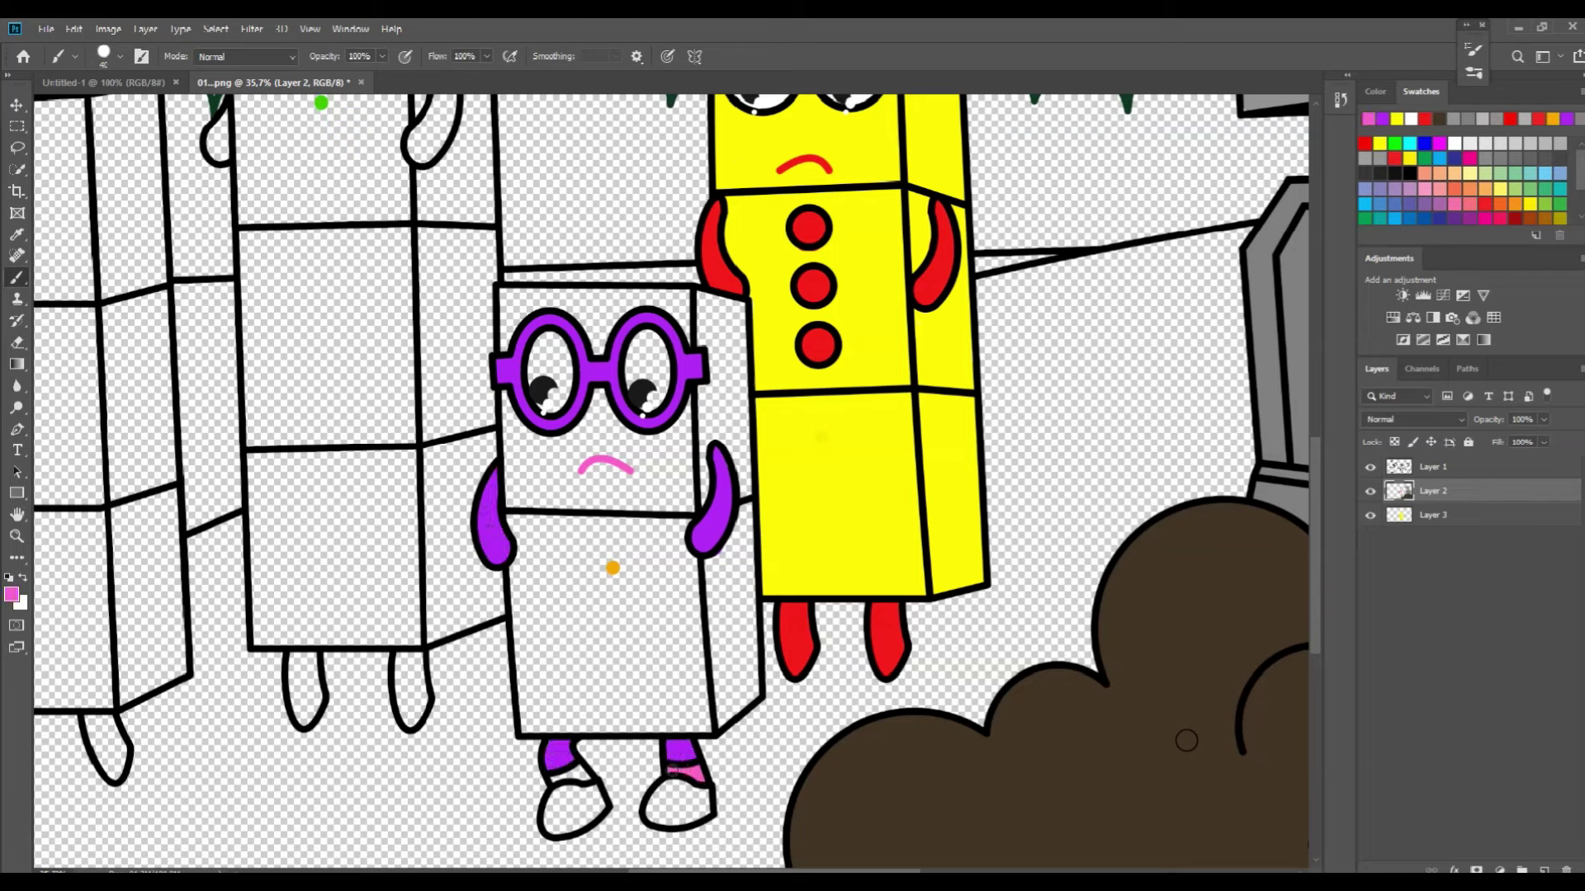
alt+click(613, 568)
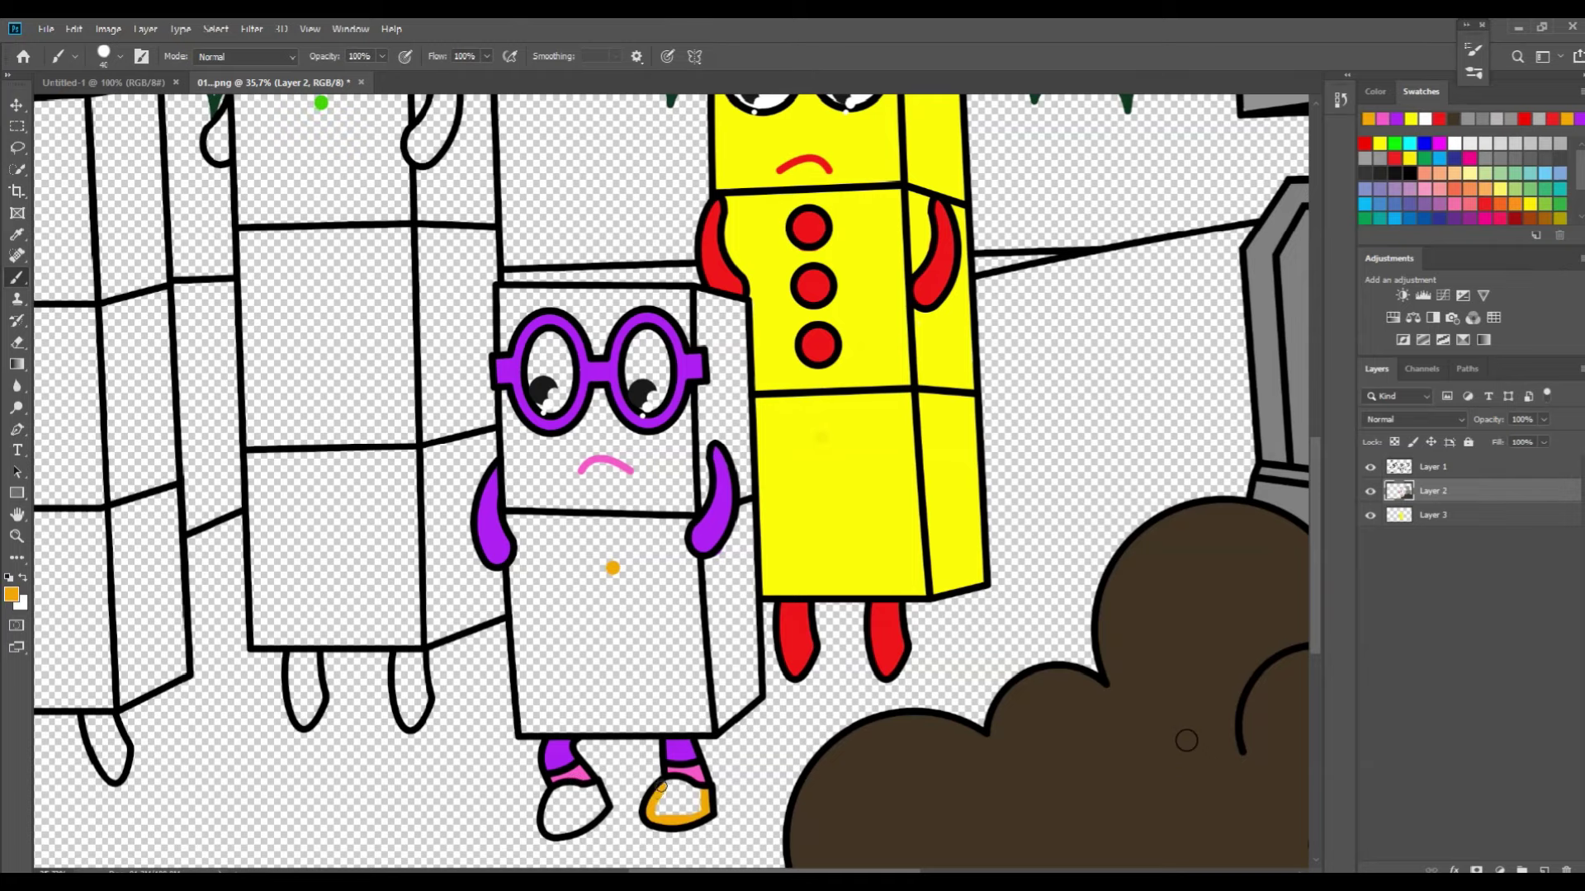
On Layer 3, fill the bespectacled character's blocks with orange and its eyes with white.
click(1433, 515)
mouse_move(503, 298)
mouse_down()
mouse_move(702, 301)
mouse_move(738, 430)
mouse_move(741, 582)
mouse_move(700, 720)
mouse_up()
mouse_move(587, 722)
mouse_down()
mouse_move(521, 621)
mouse_move(510, 310)
mouse_move(716, 328)
mouse_move(700, 458)
mouse_move(706, 702)
mouse_move(681, 421)
mouse_move(662, 675)
mouse_move(635, 703)
mouse_move(607, 701)
mouse_move(590, 405)
mouse_move(547, 703)
mouse_move(597, 354)
mouse_up()
click(1425, 118)
drag(656, 404, 640, 345)
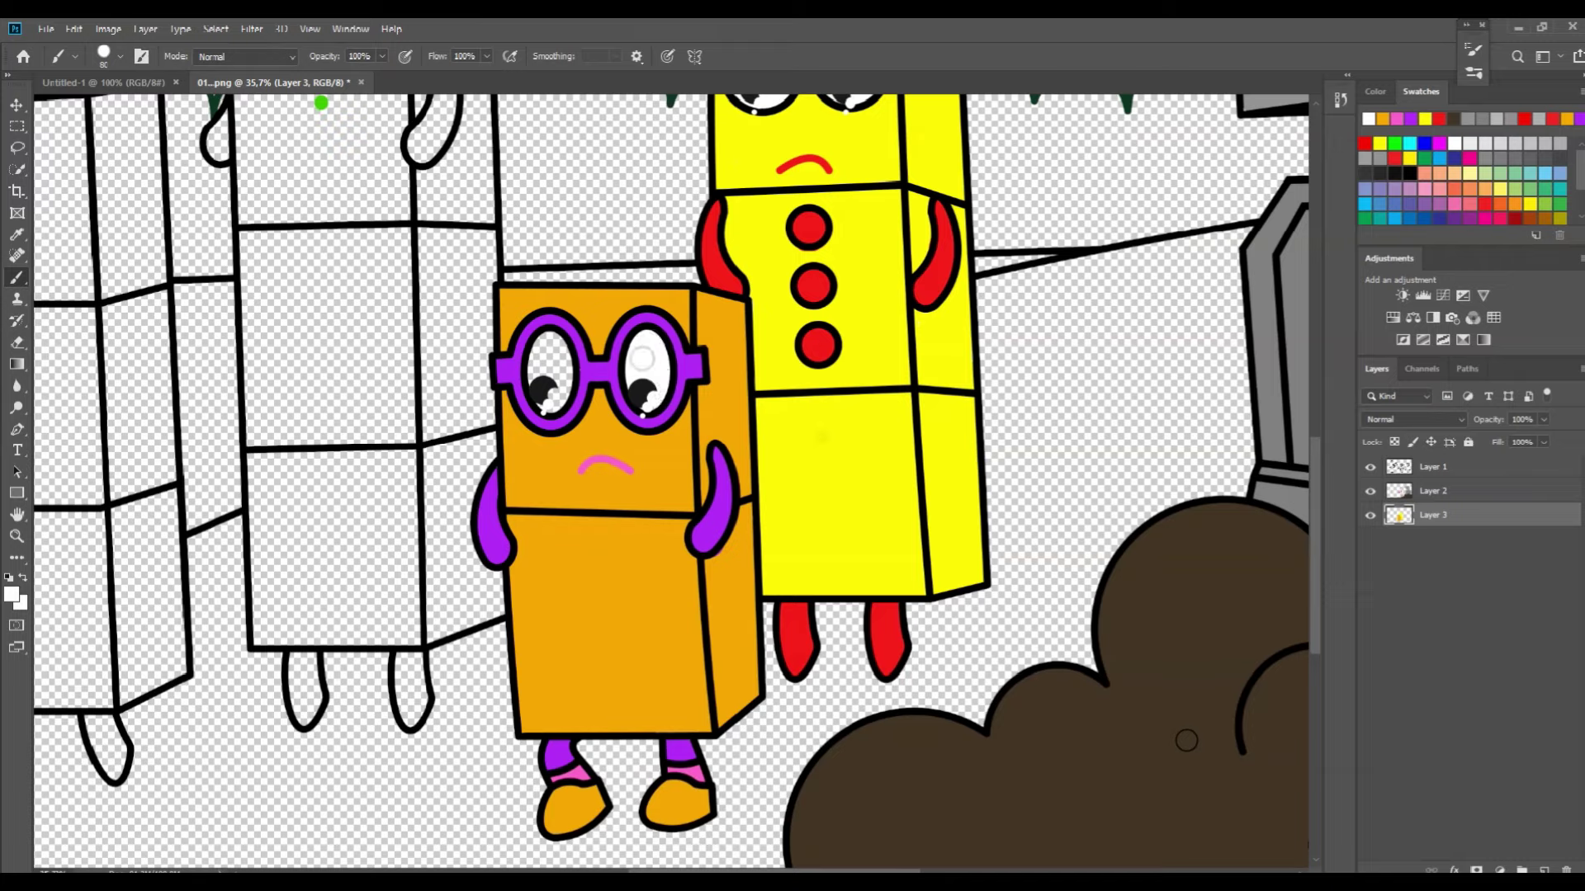
On Layer 2, paint the square-eyed character's eyelids, arms and legs with the dark green sampled from its mouth.
scroll(829, 430, left, 2)
drag(1315, 507, 1314, 423)
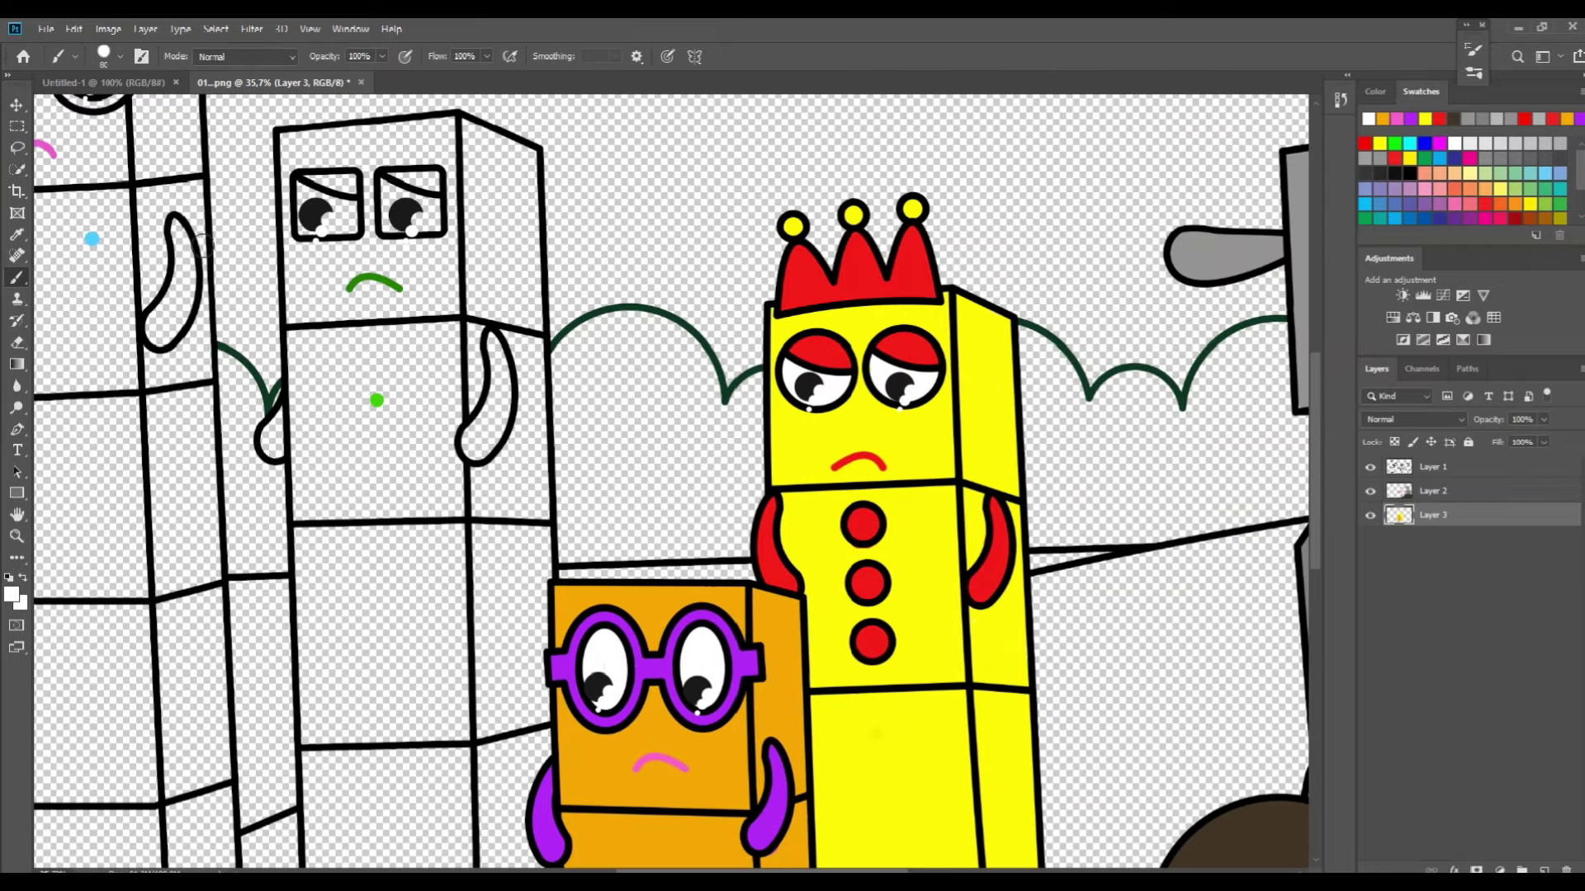
alt+click(371, 279)
click(1433, 490)
key(bracketleft)
key(bracketleft)
key(bracketleft)
key(bracketleft)
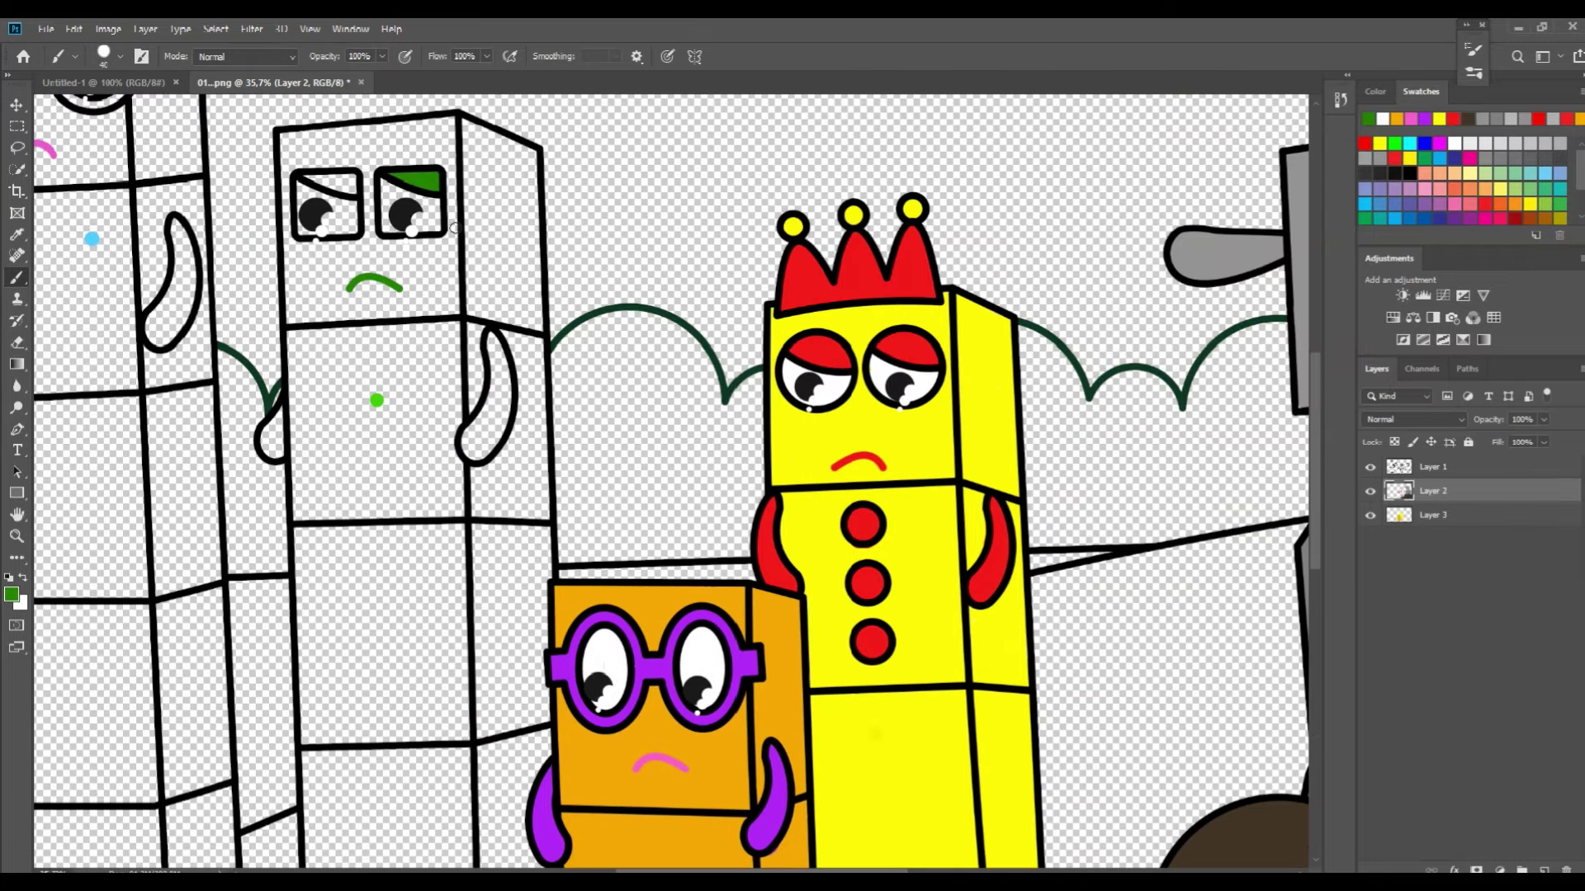
key(ctrl+z)
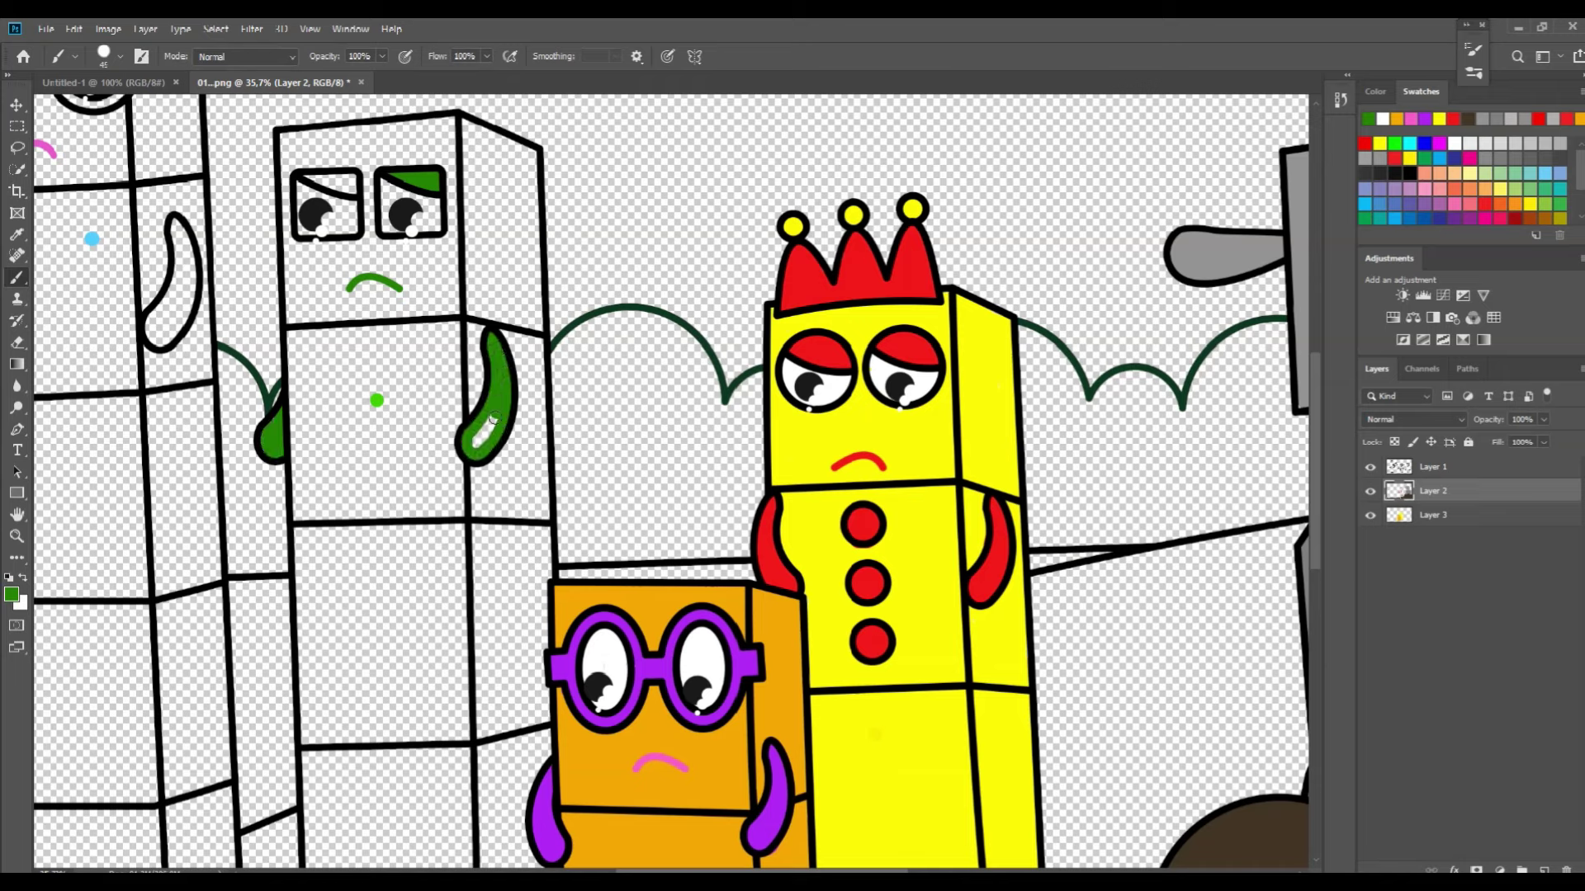
scroll(542, 815, down, 3)
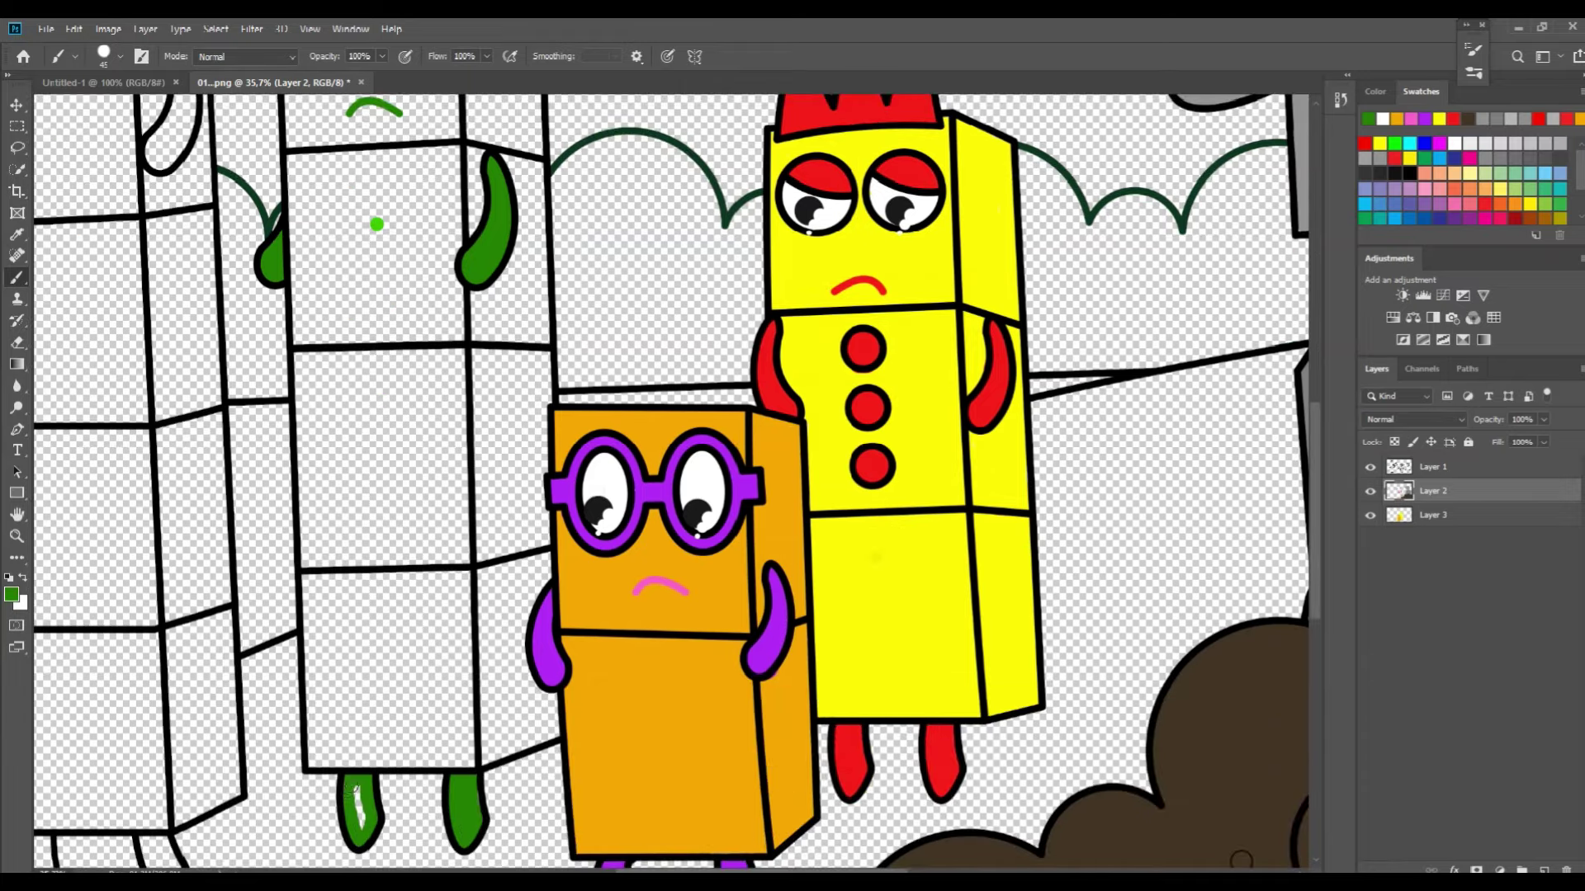
On Layer 3, fill the square-eyed character's four blocks with the sampled bright green and its eyes with white.
click(17, 235)
click(376, 224)
click(17, 275)
click(1433, 514)
key(bracketright)
key(bracketright)
key(bracketright)
key(bracketright)
mouse_move(346, 748)
mouse_down()
mouse_move(421, 756)
mouse_move(550, 726)
mouse_move(521, 588)
mouse_move(542, 335)
mouse_move(525, 399)
mouse_move(499, 330)
mouse_move(507, 726)
mouse_move(319, 746)
mouse_move(310, 252)
mouse_move(438, 724)
mouse_move(372, 673)
mouse_move(430, 635)
mouse_move(355, 598)
mouse_move(456, 559)
mouse_move(462, 499)
mouse_move(338, 450)
mouse_move(466, 421)
mouse_move(474, 334)
mouse_move(536, 306)
mouse_move(535, 211)
mouse_up()
scroll(534, 211, up, 3)
mouse_move(536, 453)
mouse_down()
mouse_move(528, 215)
mouse_move(509, 173)
mouse_move(447, 151)
mouse_move(363, 157)
mouse_move(307, 199)
mouse_up()
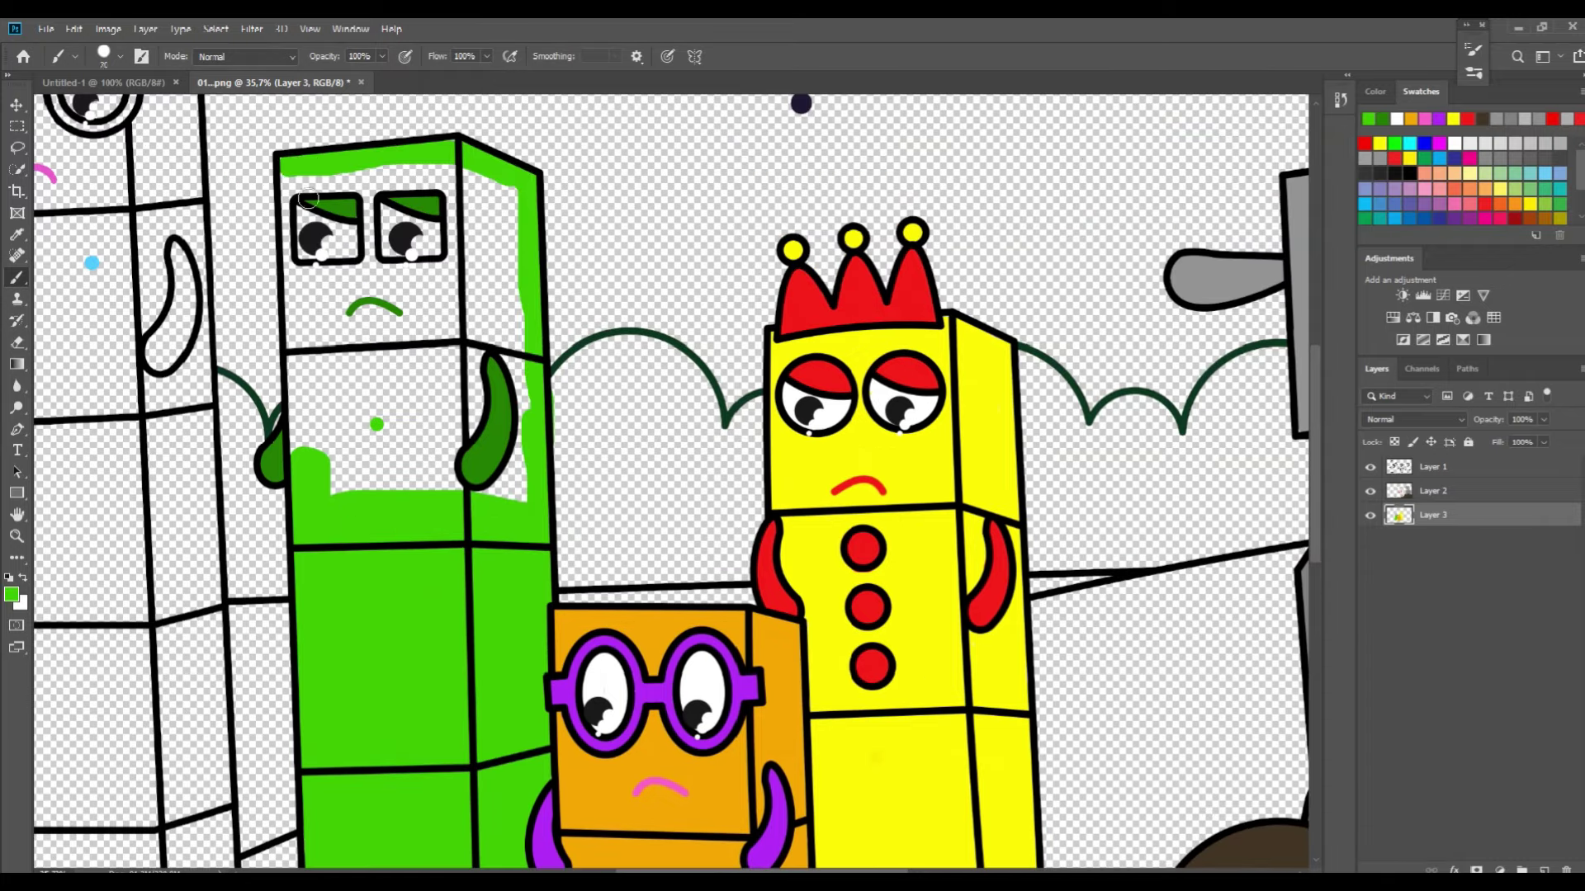
mouse_move(290, 268)
mouse_down()
mouse_move(293, 417)
mouse_move(309, 307)
mouse_move(412, 170)
mouse_move(454, 198)
mouse_move(380, 273)
mouse_move(474, 182)
mouse_move(517, 424)
mouse_move(487, 264)
mouse_move(363, 487)
mouse_move(459, 306)
mouse_move(398, 452)
mouse_move(345, 429)
mouse_up()
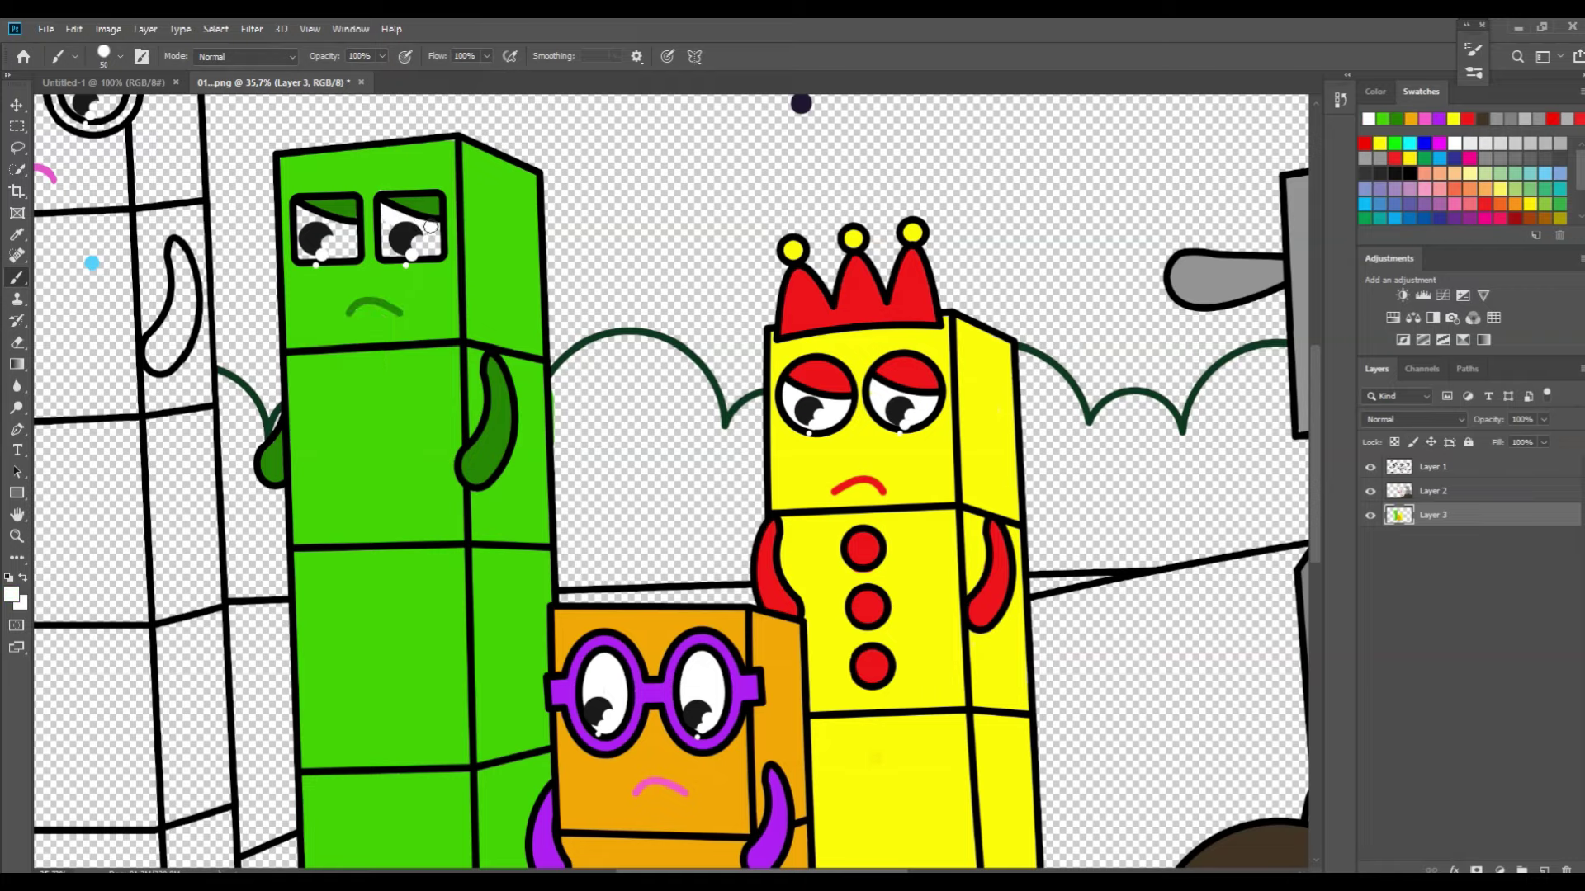
On Layer 2, mix a darker shade of the sampled light blue and paint the tallest character's star-and-circle glasses, eyelids and arms.
scroll(391, 219, down, 2)
drag(391, 219, 626, 308)
scroll(314, 247, up, 2)
click(1433, 491)
click(17, 234)
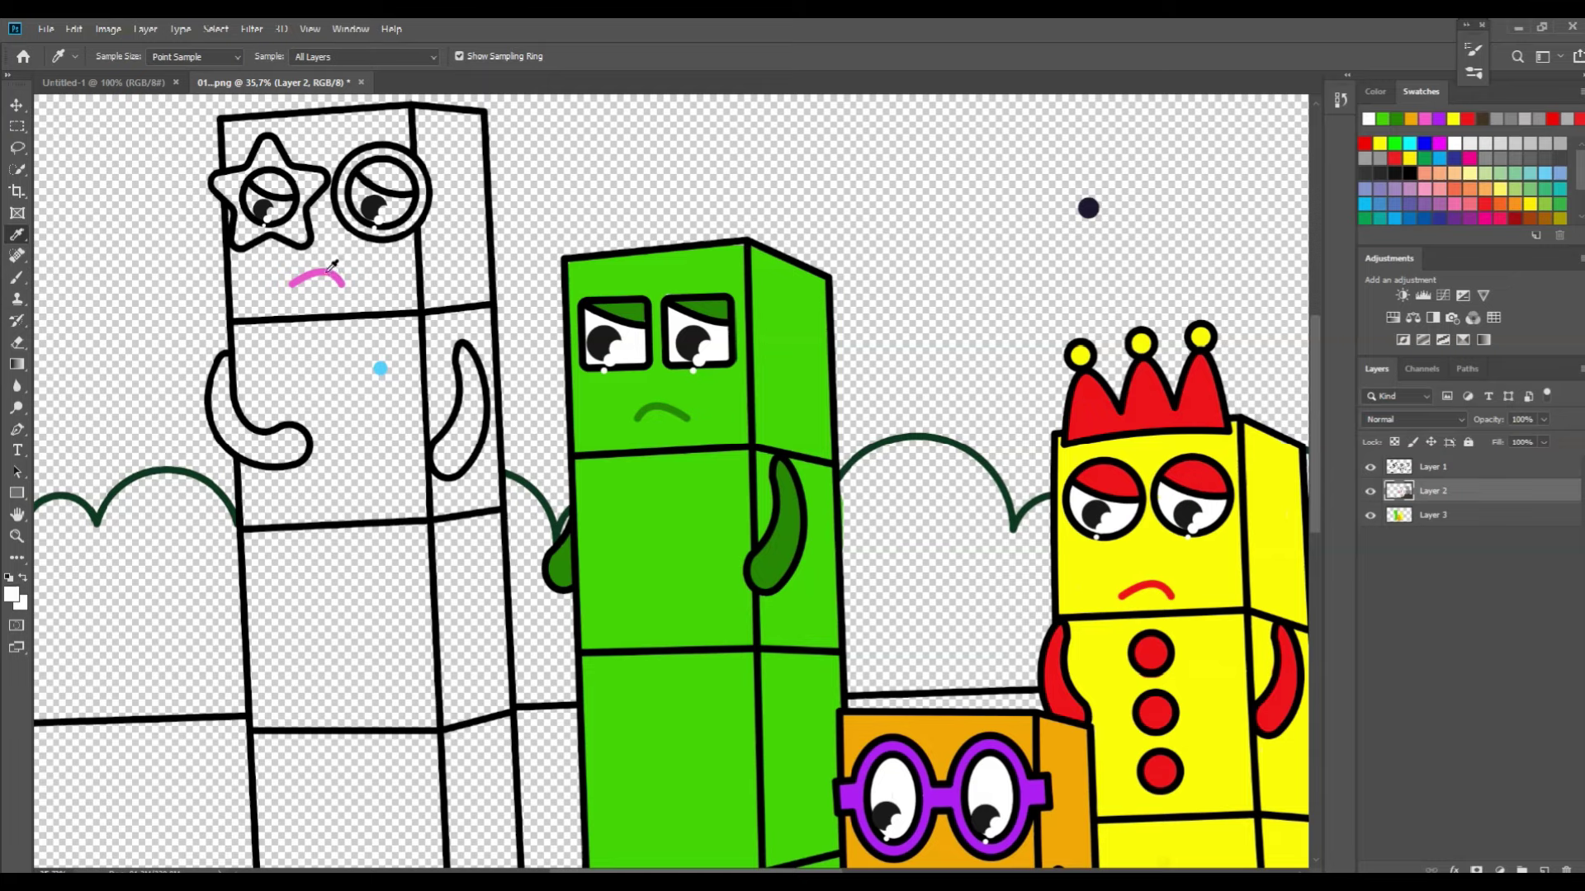
click(381, 368)
click(12, 594)
click(748, 262)
click(955, 212)
key(b)
drag(296, 178, 316, 179)
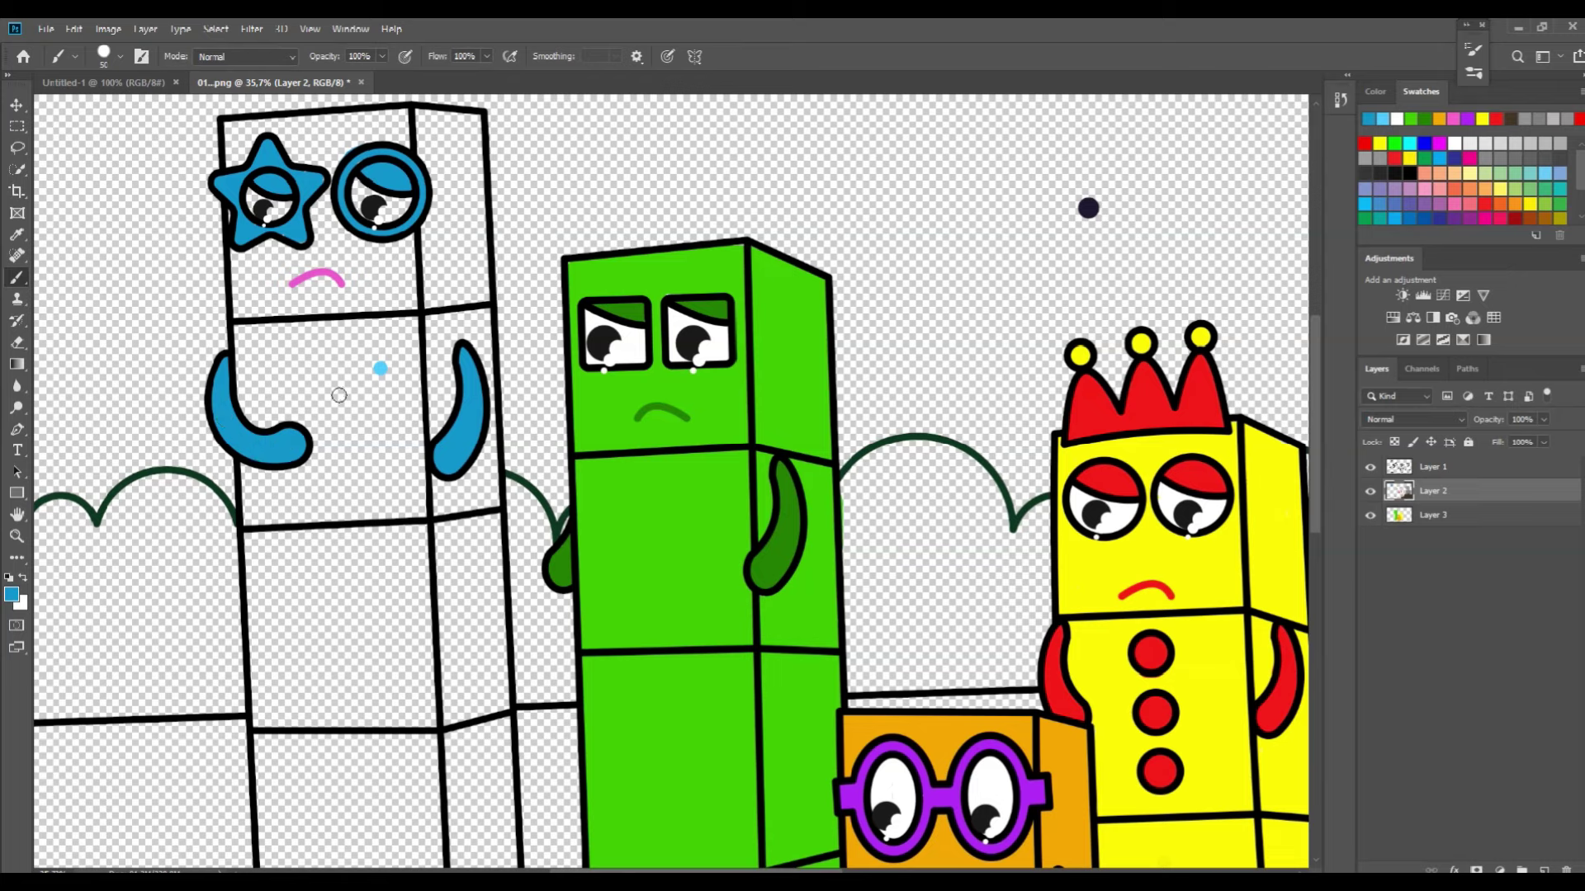
On Layer 3, fill the tallest character's five blocks with the sampled light blue and whiten its eyes.
alt+click(380, 368)
key(alt+[)
key(])
key(])
mouse_move(241, 218)
mouse_down()
mouse_move(251, 417)
mouse_move(302, 487)
mouse_move(254, 590)
mouse_move(266, 797)
mouse_up()
mouse_move(256, 186)
mouse_down()
mouse_move(237, 126)
mouse_move(437, 117)
mouse_move(475, 240)
mouse_move(495, 635)
mouse_move(430, 137)
mouse_move(438, 528)
mouse_move(417, 380)
mouse_move(417, 485)
mouse_up()
mouse_move(321, 152)
mouse_down()
mouse_move(330, 252)
mouse_move(398, 443)
mouse_move(388, 528)
mouse_move(272, 578)
mouse_move(372, 644)
mouse_move(276, 712)
mouse_move(395, 717)
mouse_up()
mouse_move(1315, 437)
mouse_down()
mouse_move(1321, 545)
mouse_move(1314, 418)
mouse_up()
scroll(867, 481, down, 1)
mouse_move(535, 360)
mouse_down()
mouse_move(541, 652)
mouse_move(405, 711)
mouse_move(332, 599)
mouse_move(328, 386)
mouse_move(528, 417)
mouse_move(337, 450)
mouse_move(520, 496)
mouse_move(524, 525)
mouse_move(343, 584)
mouse_move(529, 673)
mouse_move(372, 678)
mouse_up()
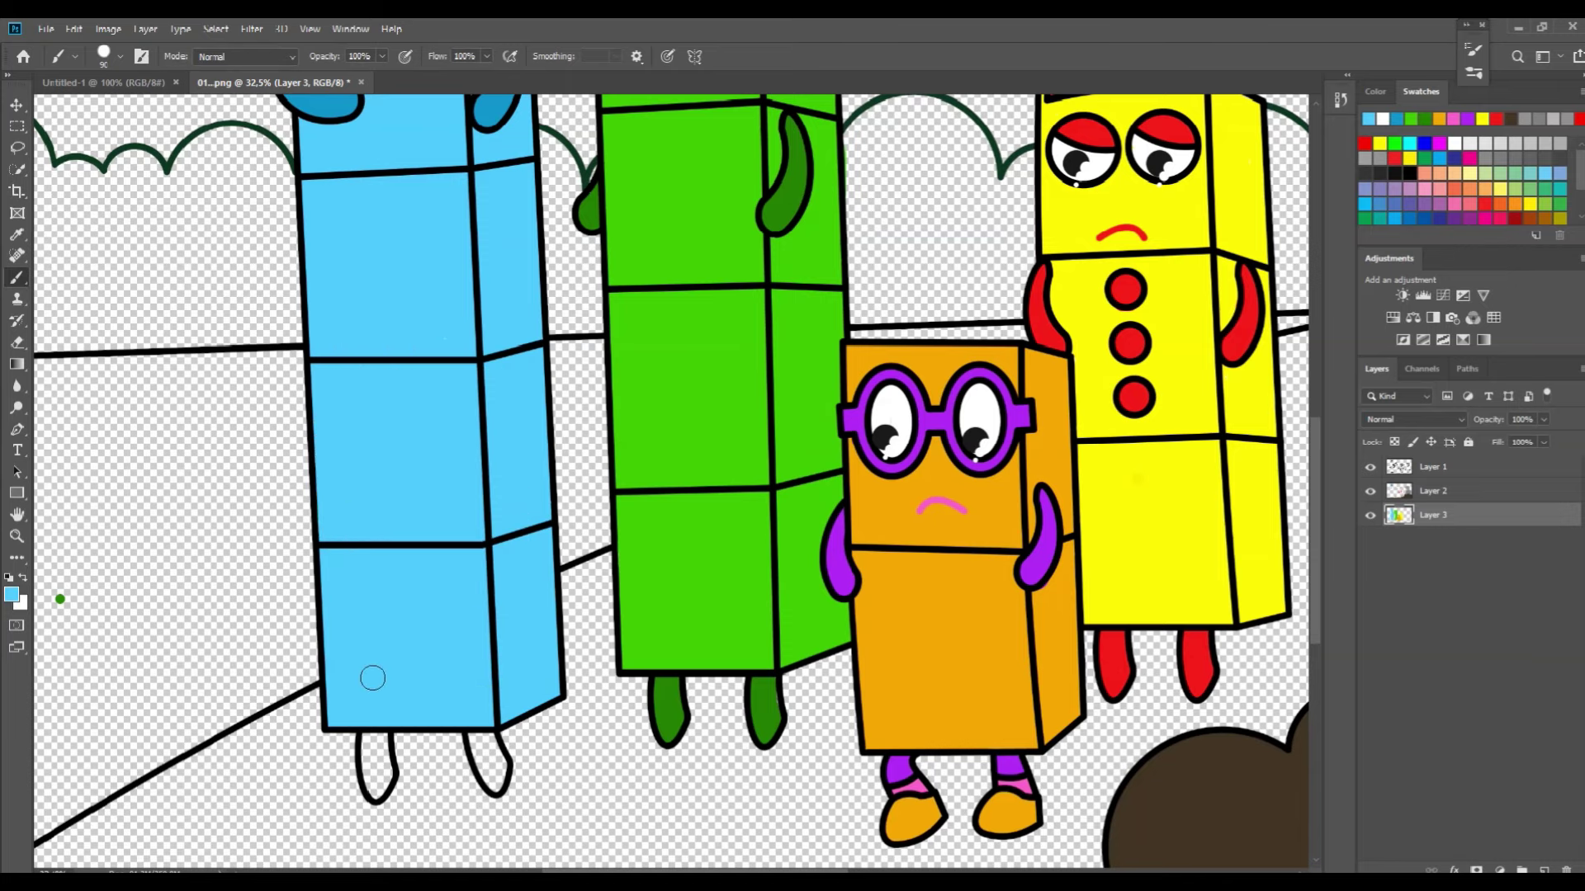
Undo the last stroke and paint the tallest character's legs with the darker blue sampled from its arm.
key(ctrl+z)
alt+click(494, 109)
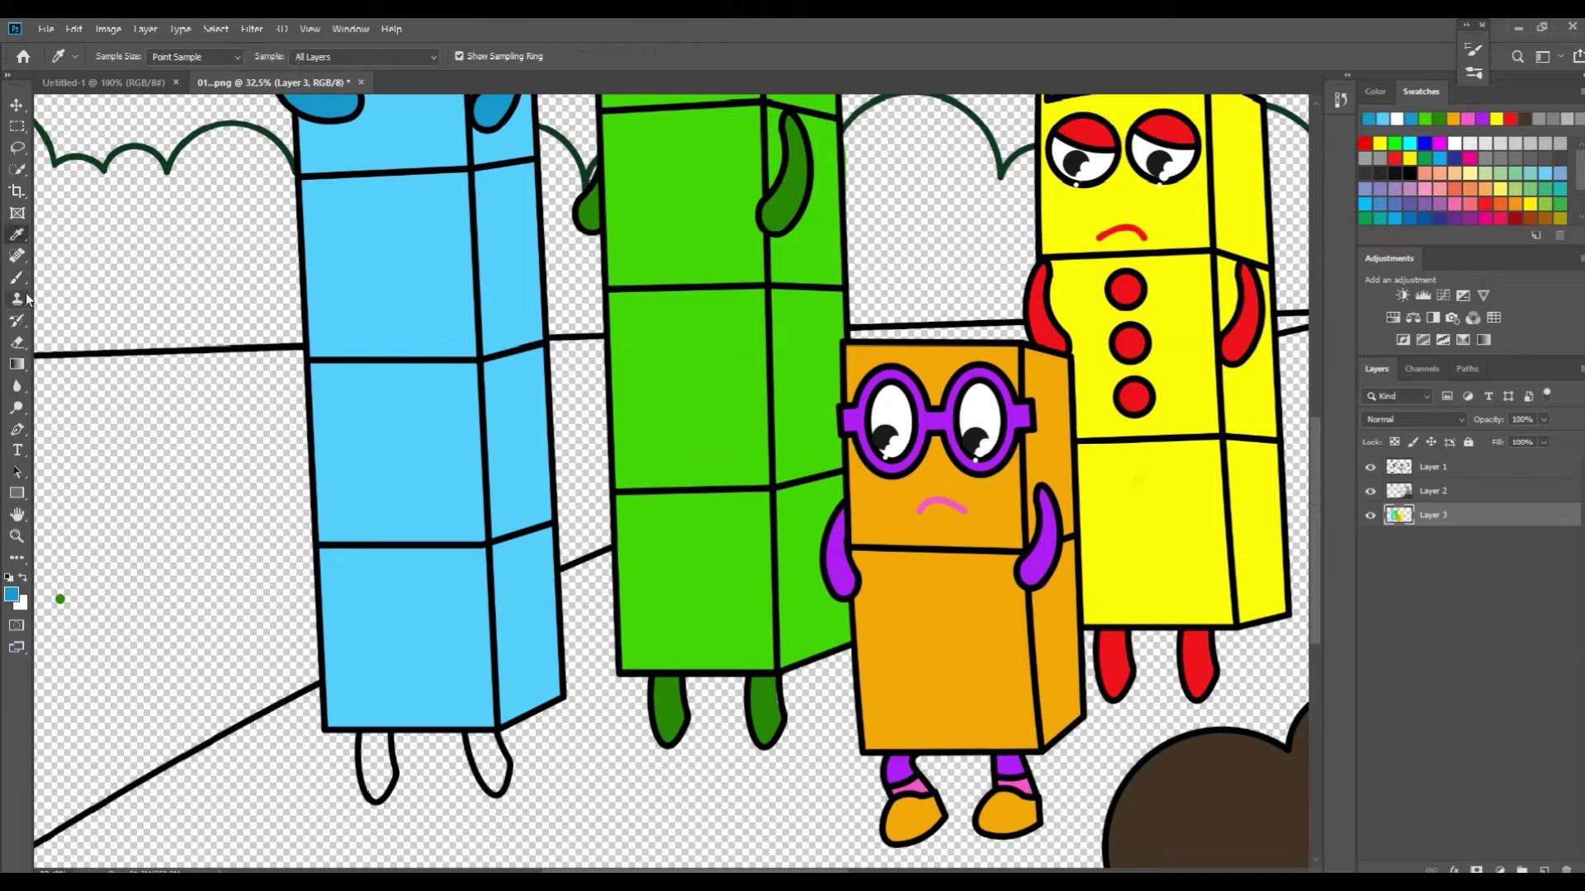
drag(487, 736, 497, 756)
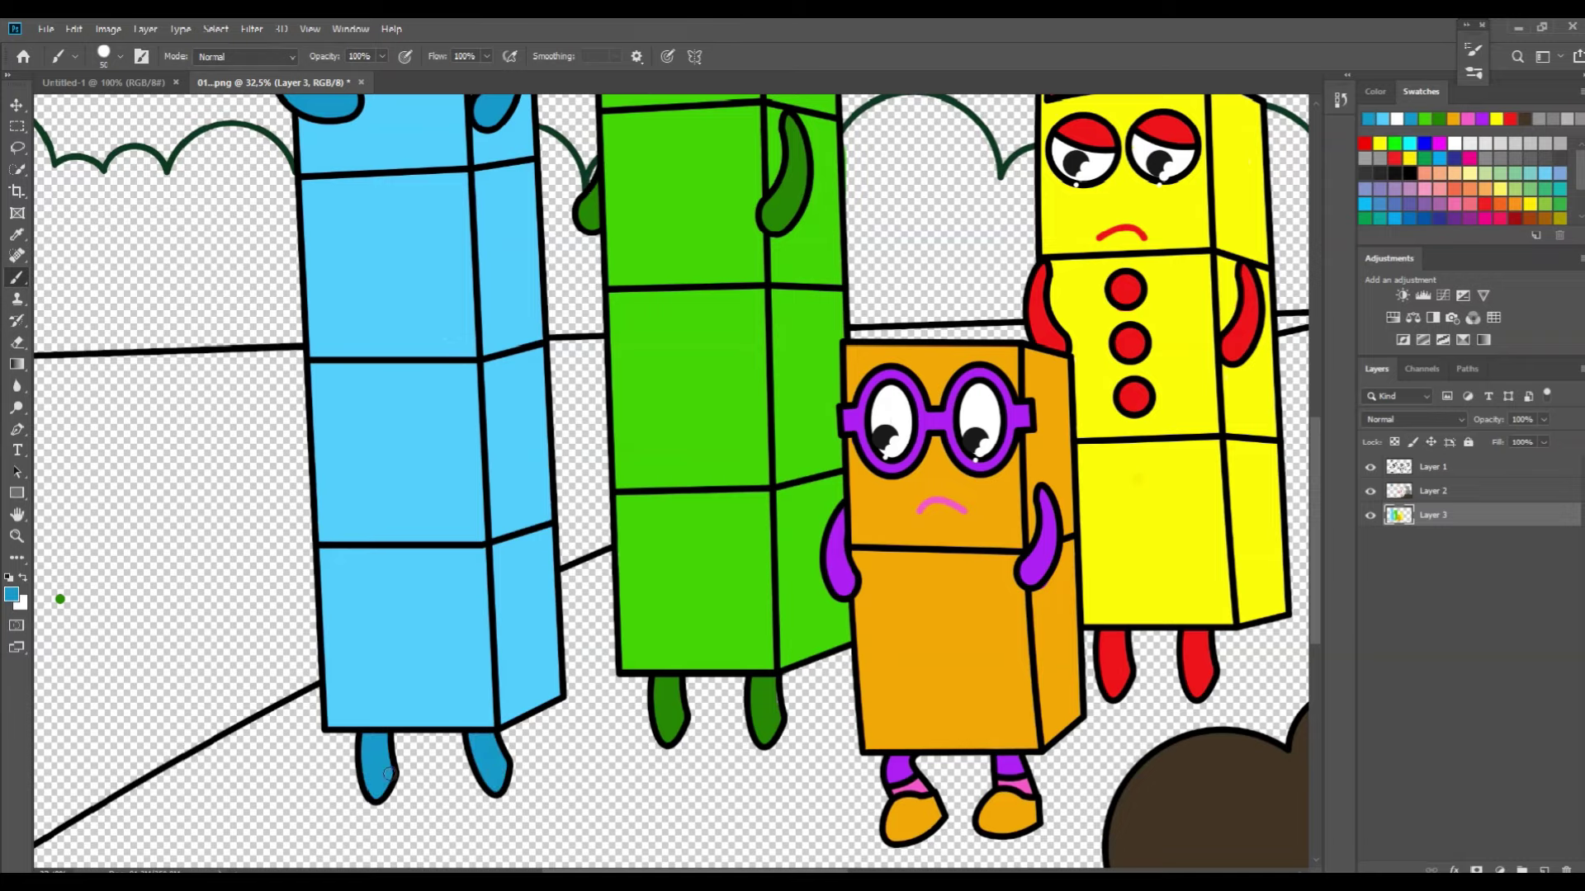
Add a new layer below Layer 3 and mix a brighter grass green from the green dot in the empty field.
scroll(678, 696, down, 3)
click(16, 235)
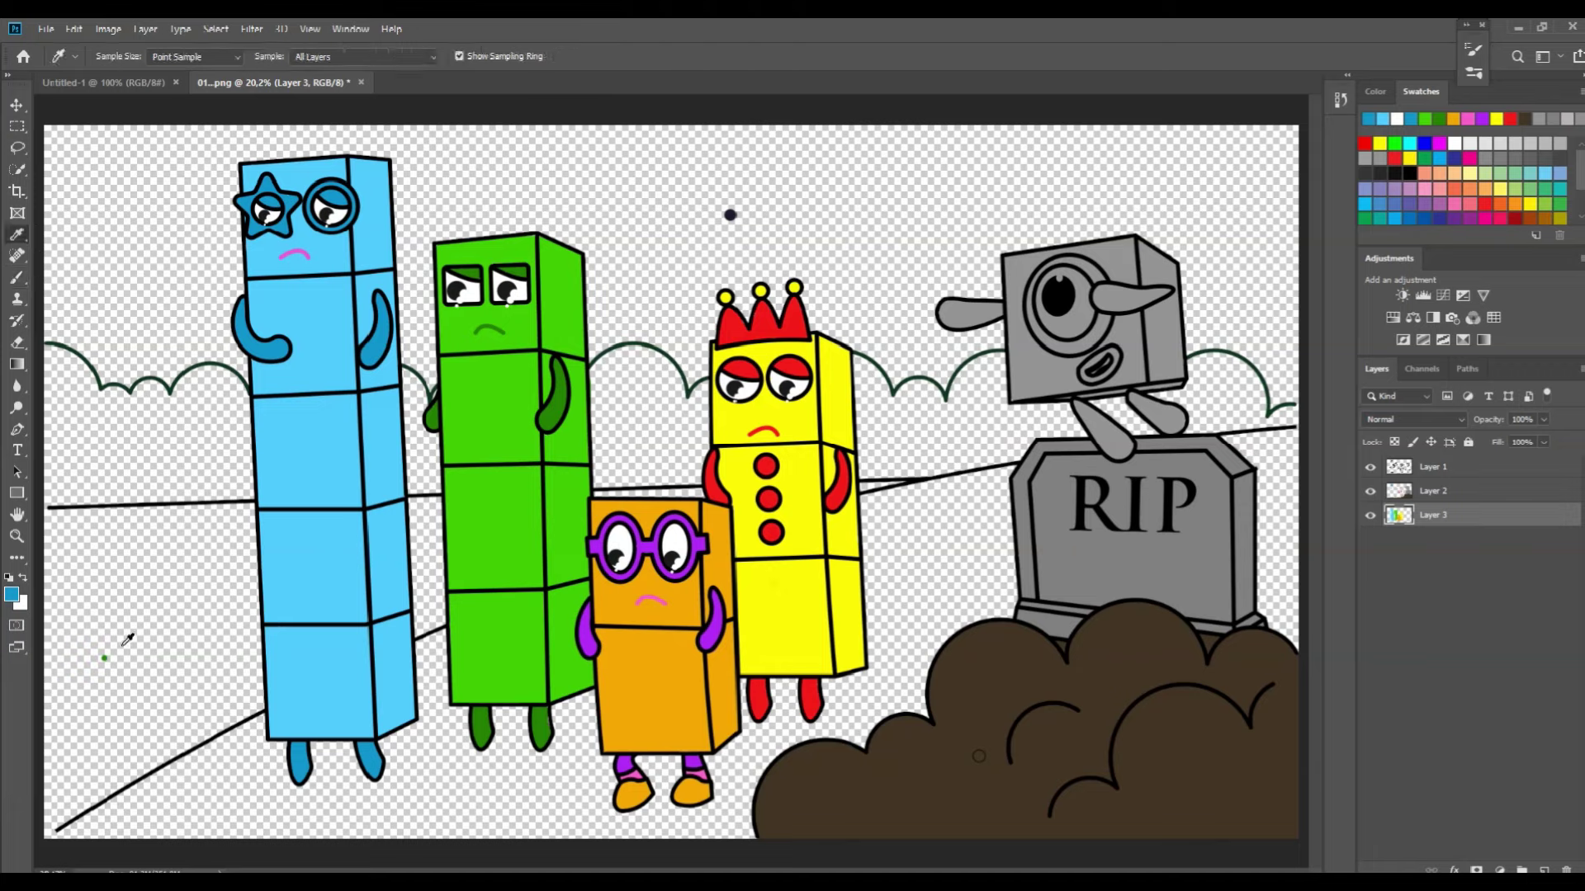
click(104, 658)
key(b)
ctrl+click(1544, 870)
click(11, 595)
key(Return)
key(b)
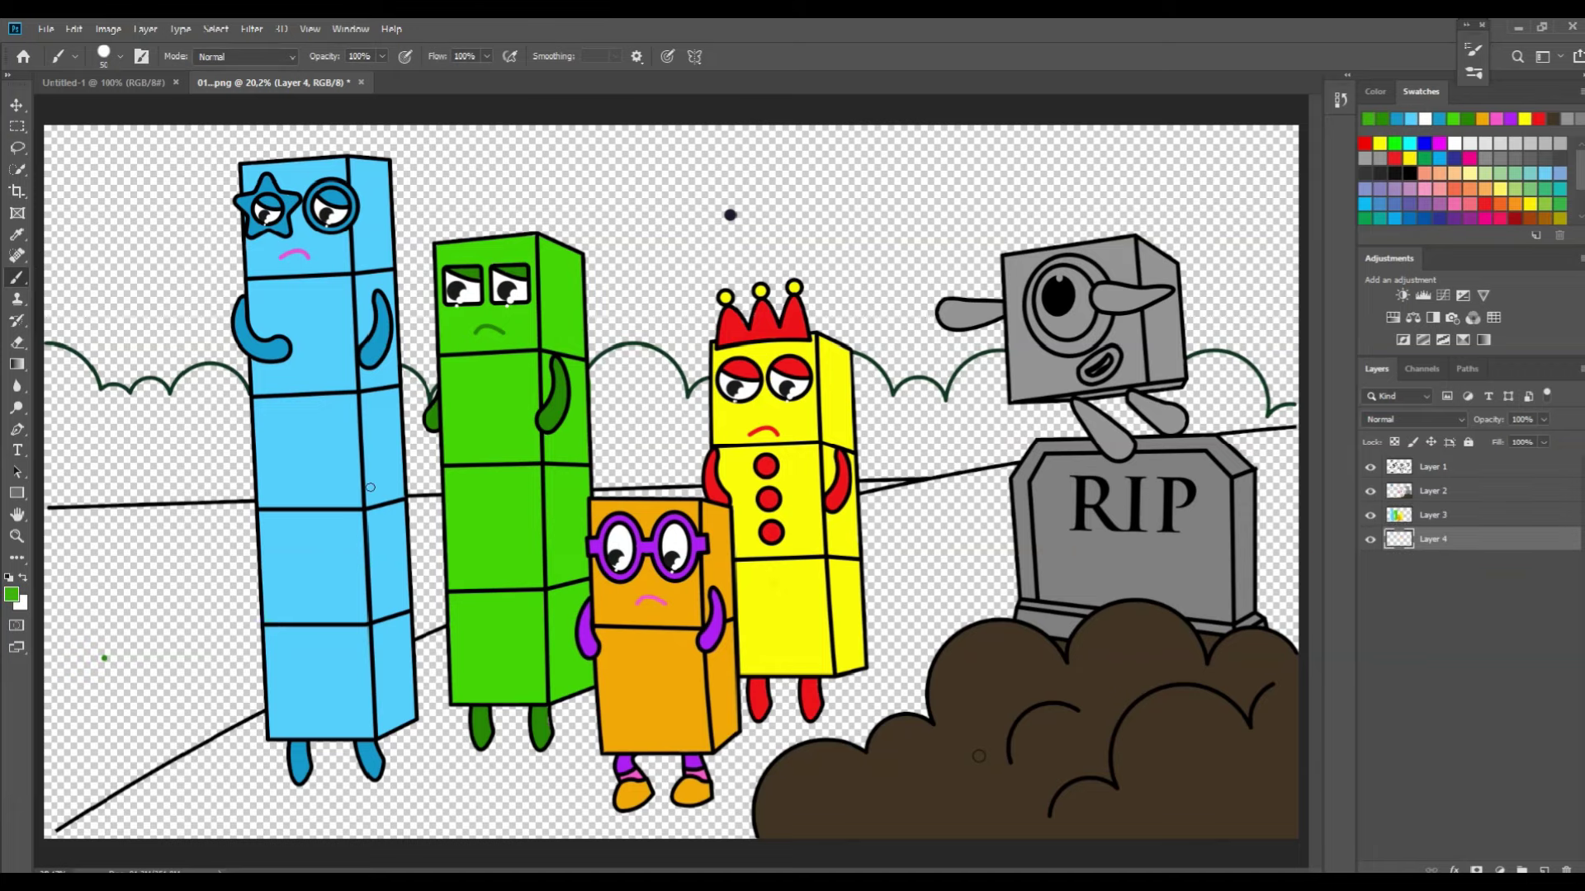
Fill the foreground hill around the characters and tombstone with the grass green, enlarging the brush for the wide areas.
drag(157, 783, 233, 738)
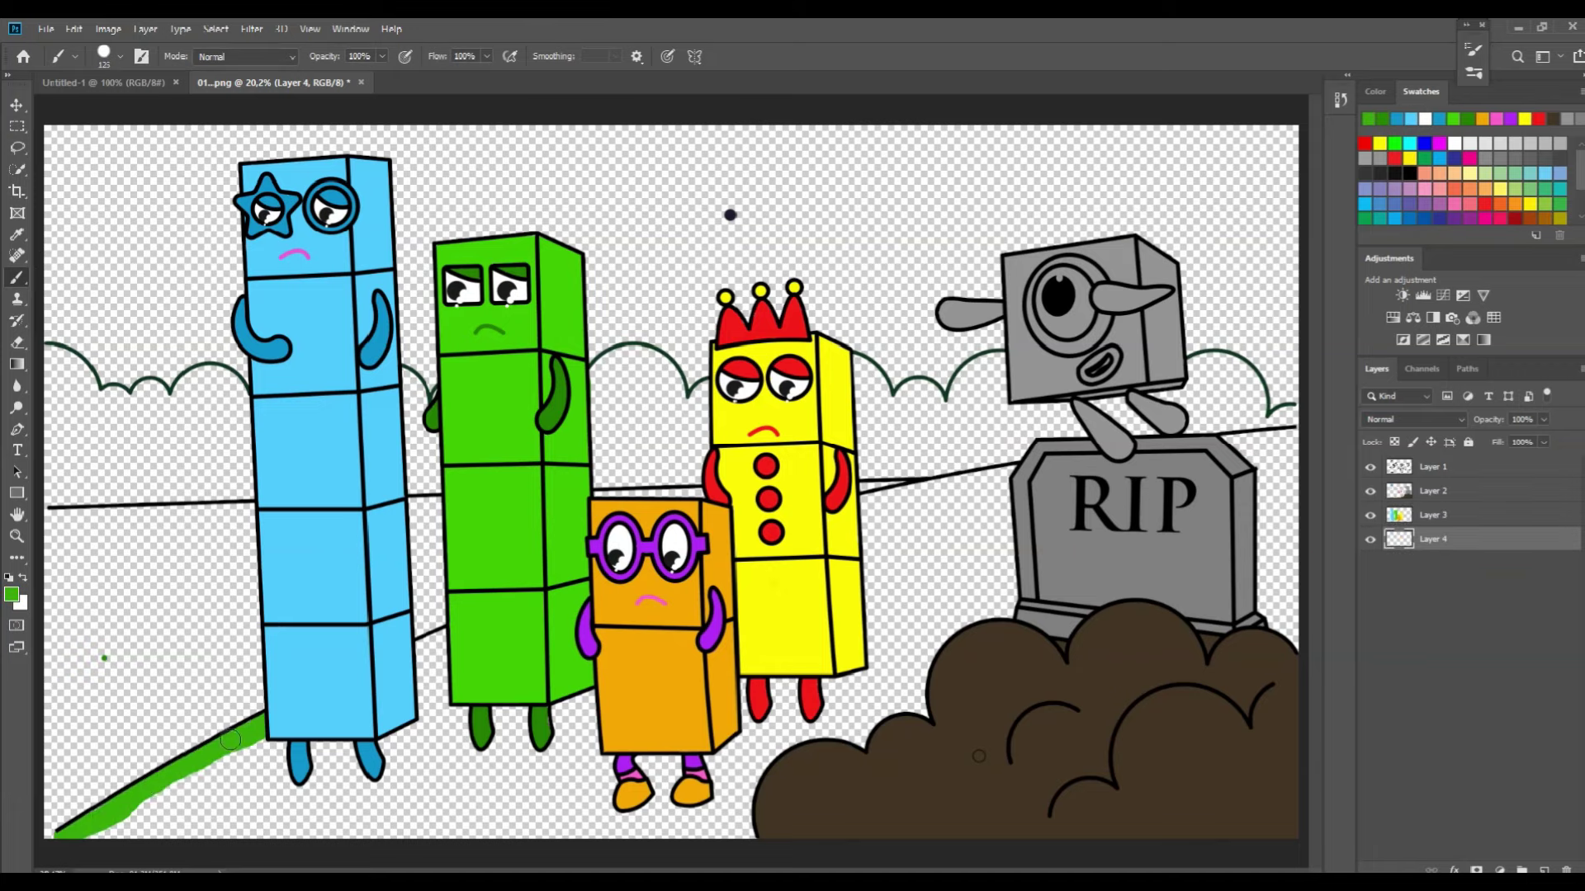
drag(886, 498, 1009, 471)
key(])
key(])
key(])
mouse_move(1284, 457)
mouse_down()
mouse_move(1287, 638)
mouse_move(1282, 585)
mouse_up()
mouse_move(1029, 500)
mouse_down()
mouse_move(862, 547)
mouse_move(935, 563)
mouse_move(947, 599)
mouse_move(932, 648)
mouse_move(906, 675)
mouse_move(818, 684)
mouse_move(754, 828)
mouse_move(321, 840)
mouse_move(119, 824)
mouse_move(736, 808)
mouse_move(706, 780)
mouse_move(156, 808)
mouse_move(605, 719)
mouse_move(433, 658)
mouse_up()
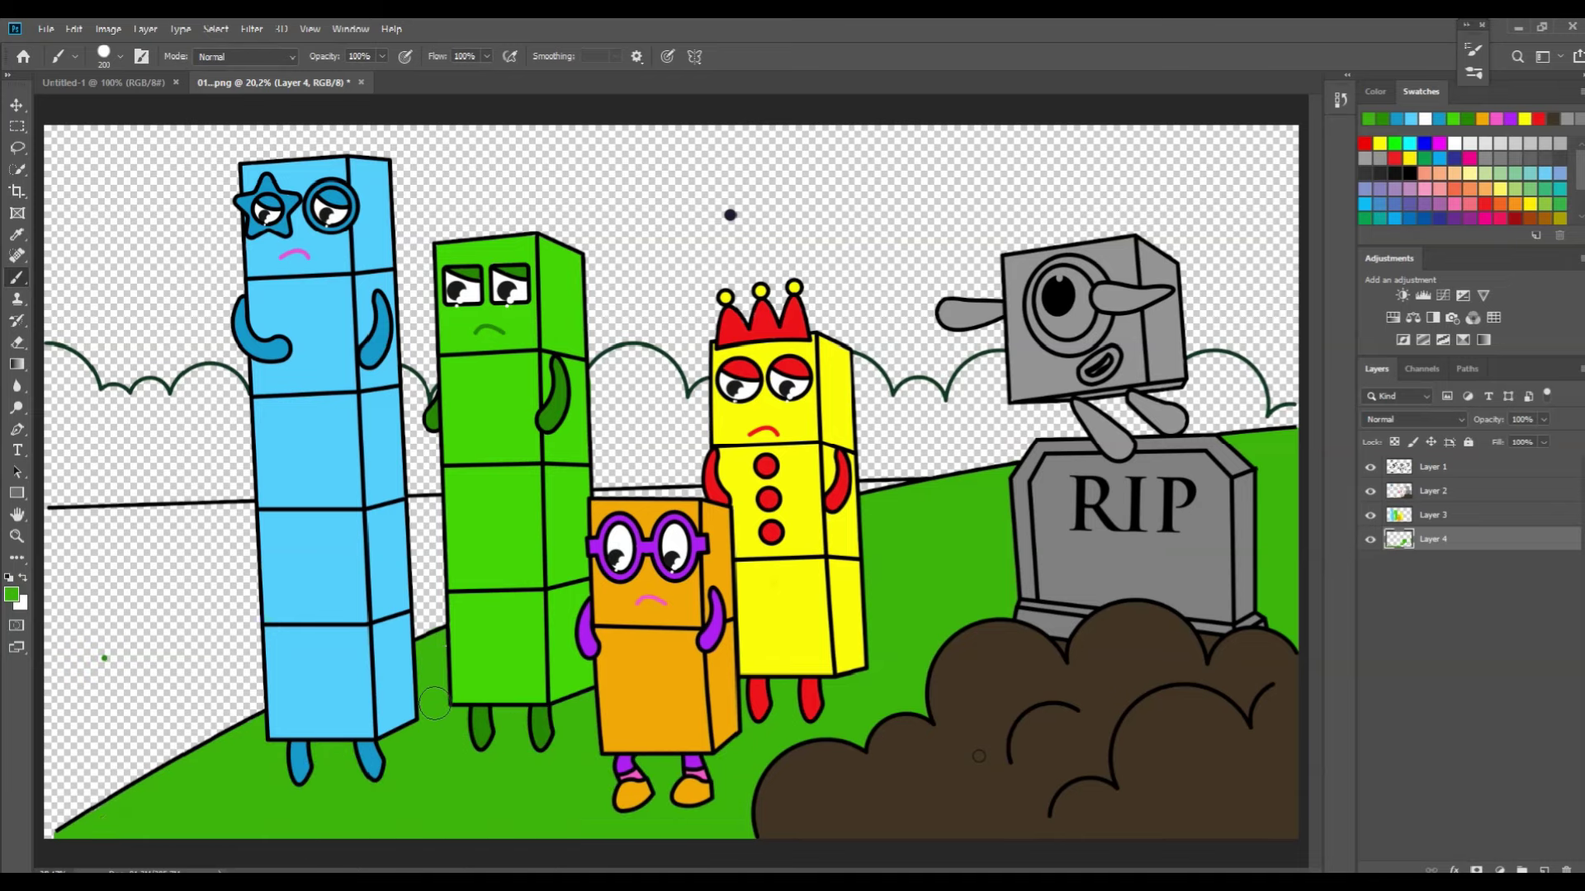
Sample the dark green dot and fill the field behind the hill with it on a new layer below Layer 4.
click(16, 234)
click(104, 658)
click(16, 277)
ctrl+click(1543, 869)
mouse_move(57, 825)
mouse_down()
mouse_move(58, 544)
mouse_move(169, 520)
mouse_move(405, 512)
mouse_move(437, 582)
mouse_move(83, 541)
mouse_move(76, 643)
mouse_move(247, 702)
mouse_move(190, 755)
mouse_move(74, 813)
mouse_up()
Mix a darker green and fill the row of bushes behind the characters on another new layer below the field.
click(11, 594)
click(786, 328)
click(955, 211)
ctrl+click(1543, 869)
mouse_move(53, 358)
mouse_down()
mouse_move(108, 403)
mouse_move(411, 388)
mouse_move(446, 401)
mouse_move(69, 423)
mouse_move(247, 462)
mouse_move(627, 371)
mouse_move(694, 413)
mouse_move(603, 428)
mouse_move(850, 368)
mouse_move(924, 408)
mouse_move(1202, 371)
mouse_up()
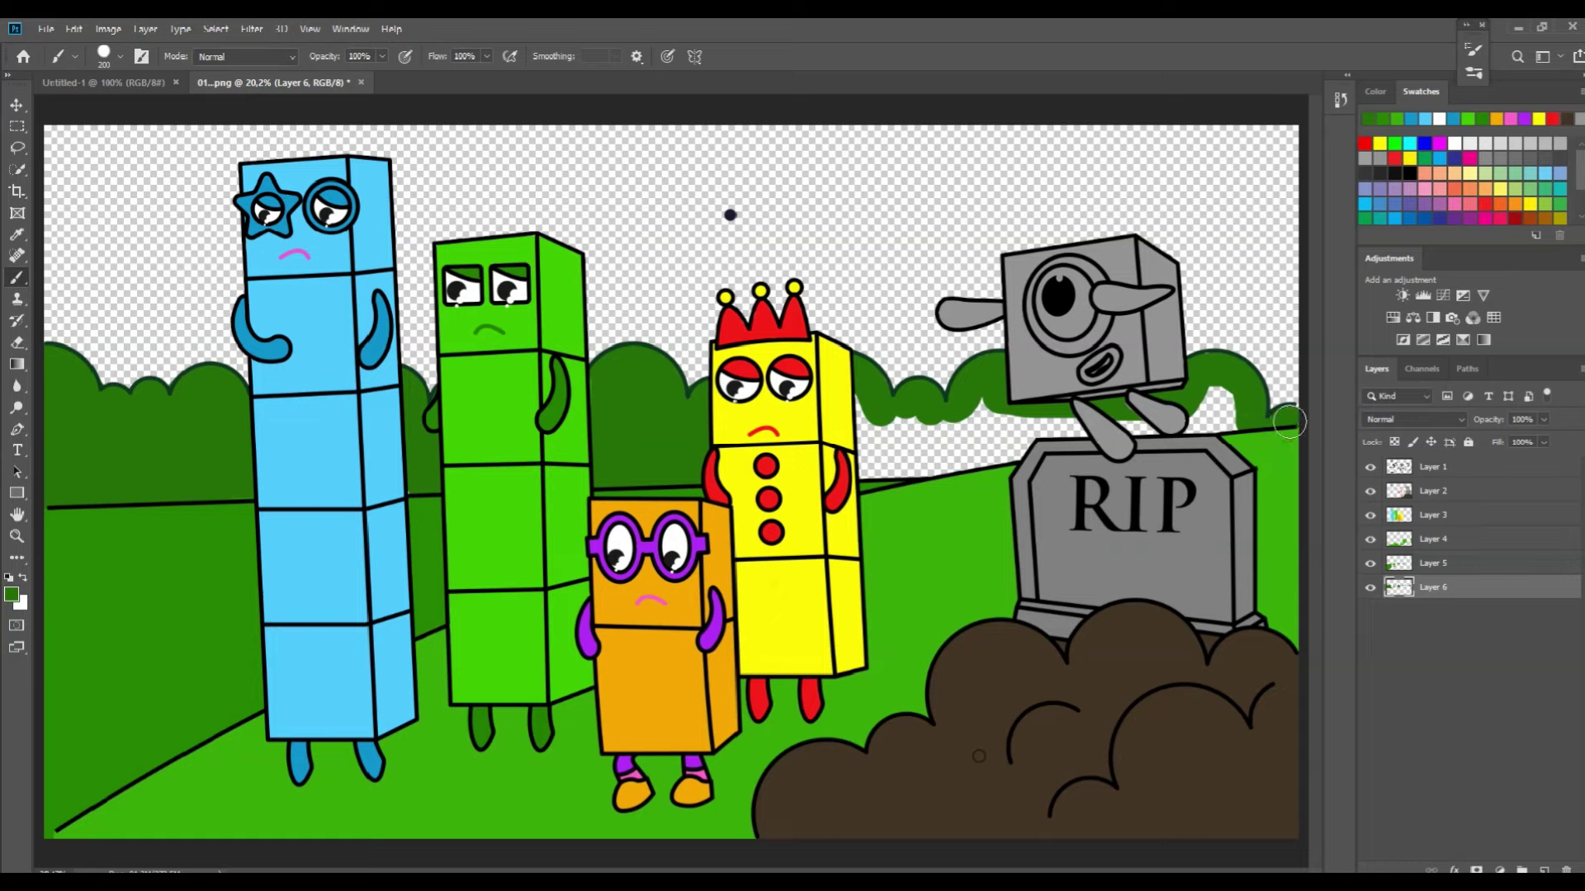
drag(980, 412, 895, 467)
Fill the sky with the sampled dark navy on a new layer at the very back of the stack.
alt+click(730, 214)
click(1542, 869)
drag(1457, 586, 1456, 621)
key(bracketright)
drag(1283, 388, 1218, 351)
mouse_move(1277, 176)
mouse_down()
mouse_move(1265, 141)
mouse_move(858, 133)
mouse_move(1218, 212)
mouse_move(759, 178)
mouse_move(748, 223)
mouse_move(1271, 293)
mouse_move(1201, 334)
mouse_move(837, 338)
mouse_move(455, 141)
mouse_move(734, 178)
mouse_move(721, 223)
mouse_move(737, 257)
mouse_move(688, 305)
mouse_move(225, 373)
mouse_move(252, 340)
mouse_move(49, 307)
mouse_move(54, 138)
mouse_up()
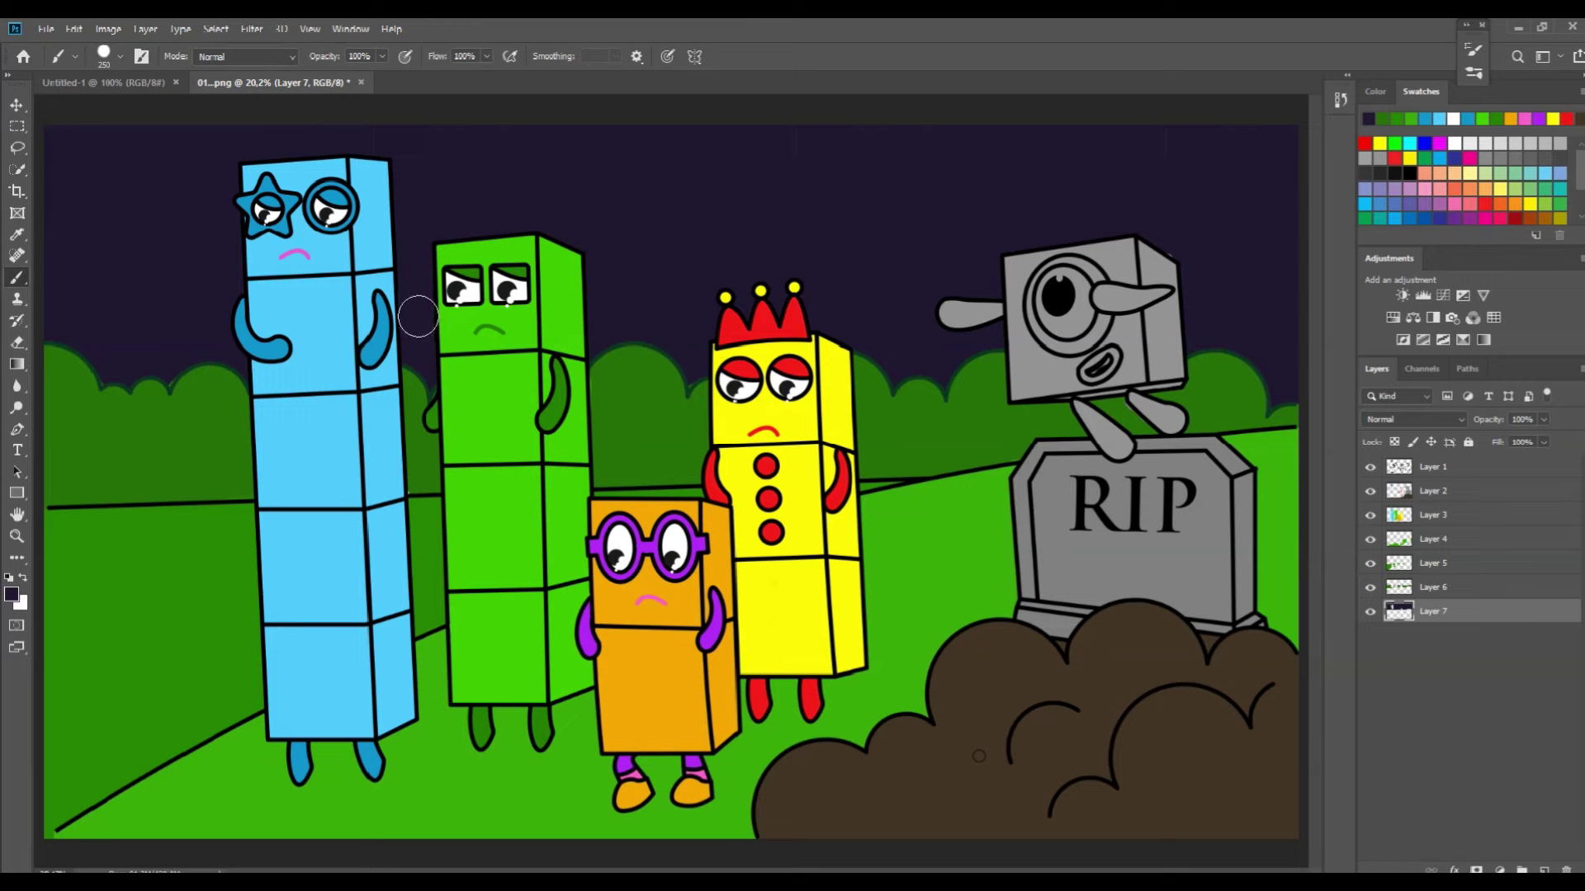
Select Layer 2 and set the brush's foreground colour to pale yellow #f9fbcf.
click(1430, 490)
click(142, 56)
click(142, 57)
click(12, 594)
click(625, 226)
click(807, 394)
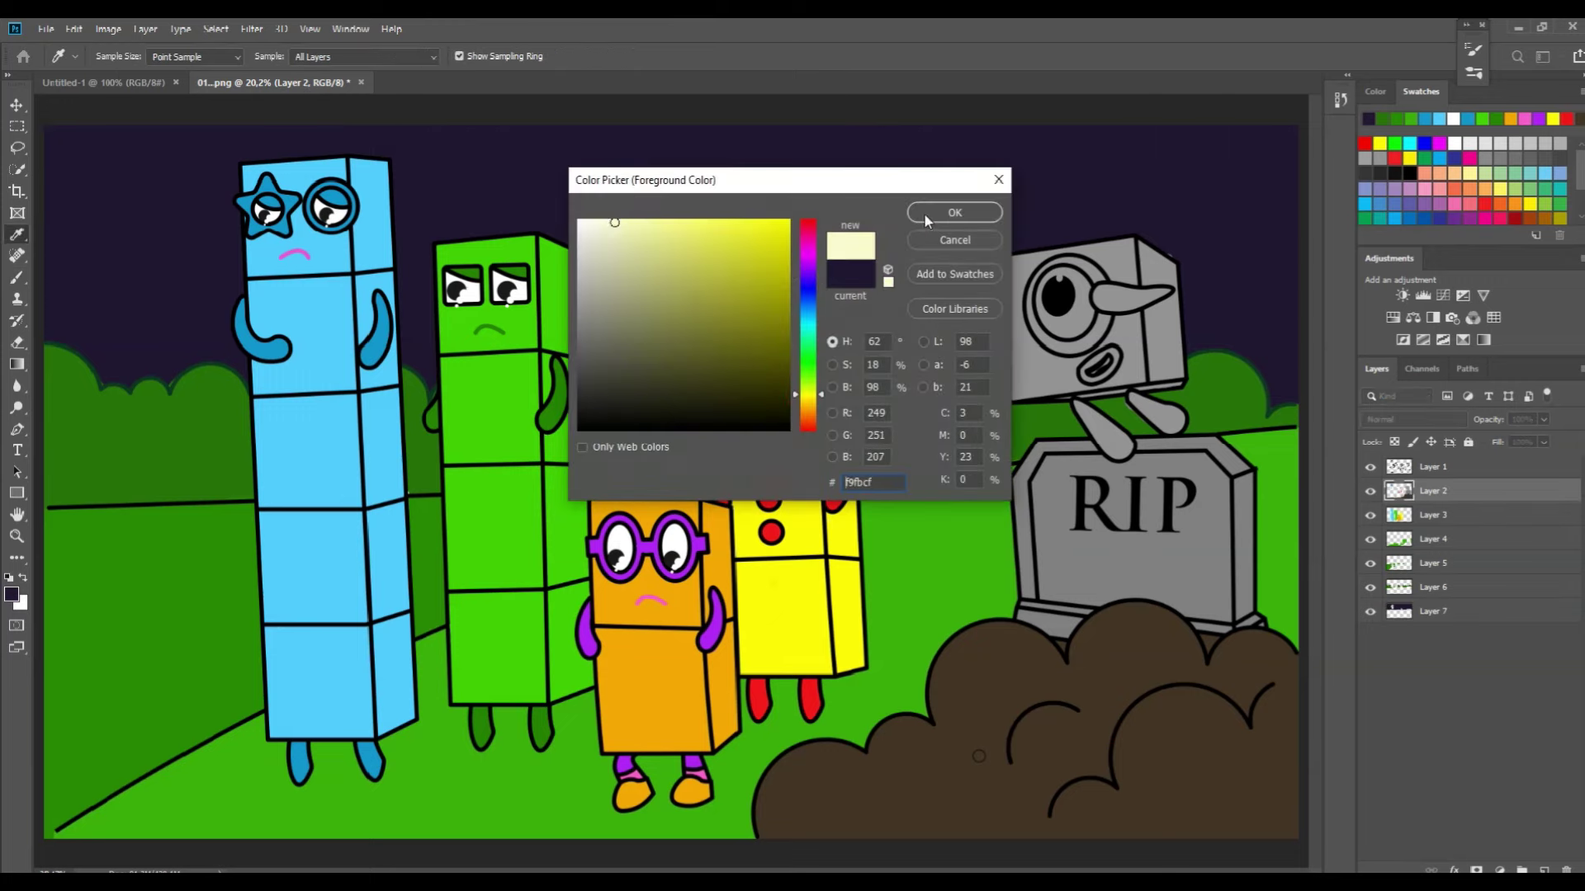
key(Return)
key(b)
Prepare a large soft brush at 4% flow with a pale lavender mixed from the sampled sky colour.
click(477, 75)
click(12, 594)
click(955, 213)
click(17, 234)
click(82, 248)
click(11, 594)
click(602, 228)
click(955, 213)
key(b)
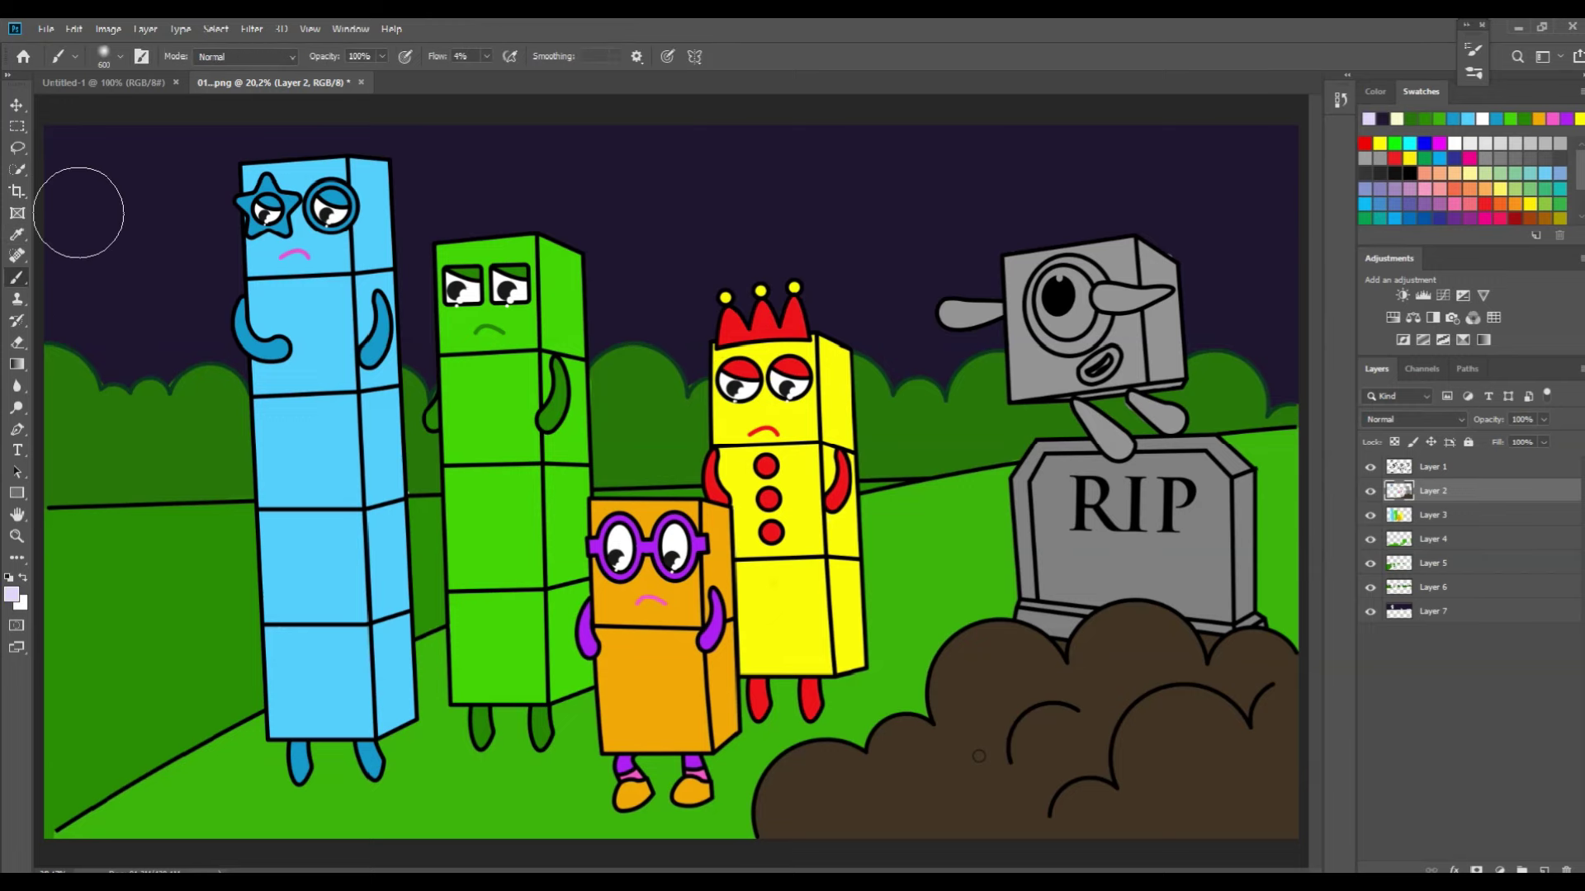